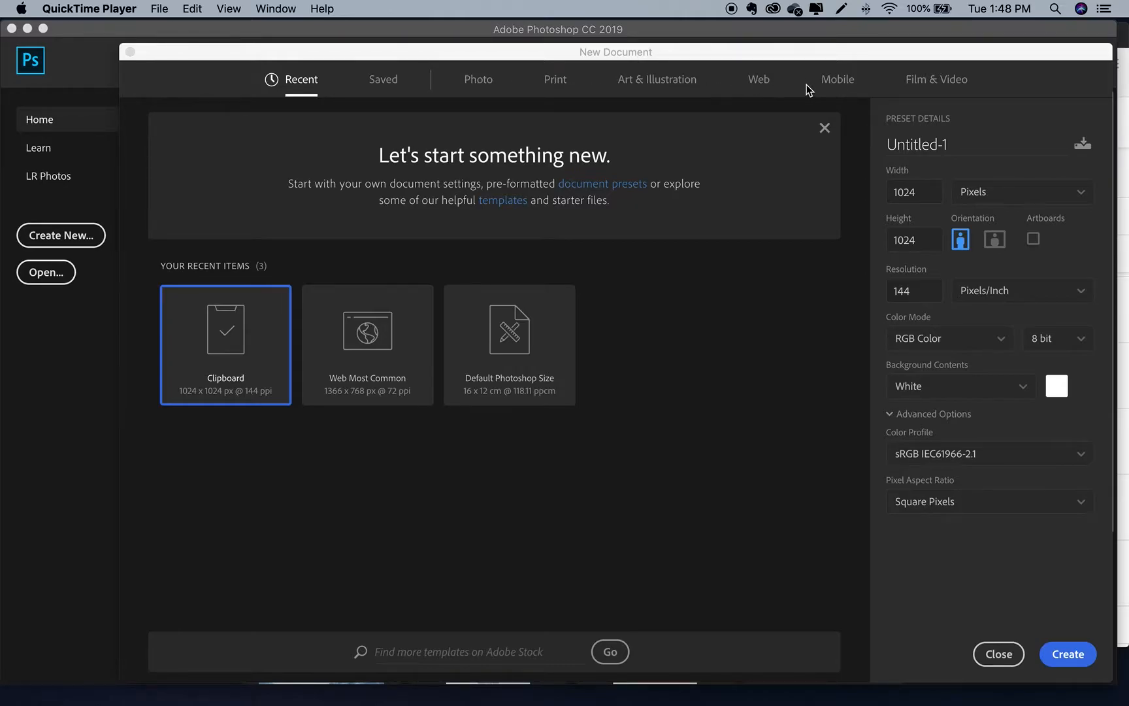
Create a new document from the Web Most Common preset (1366 x 768 px at 72 ppi) and enlarge the layers area
left_click(763, 85)
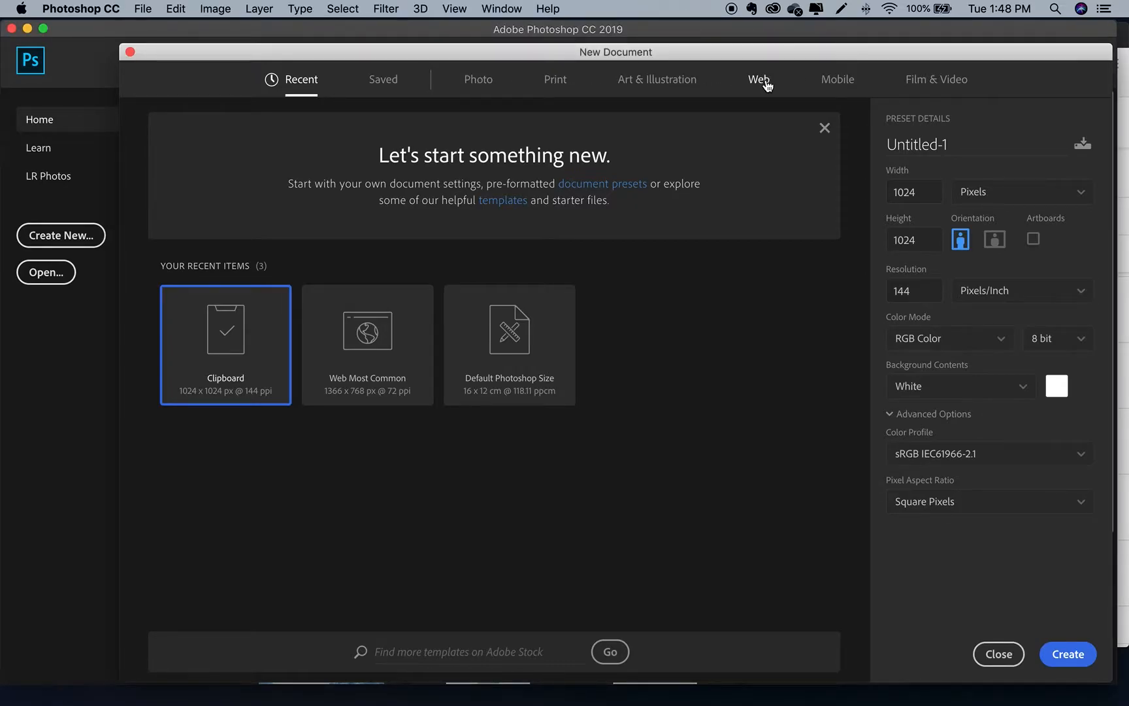
left_click(764, 85)
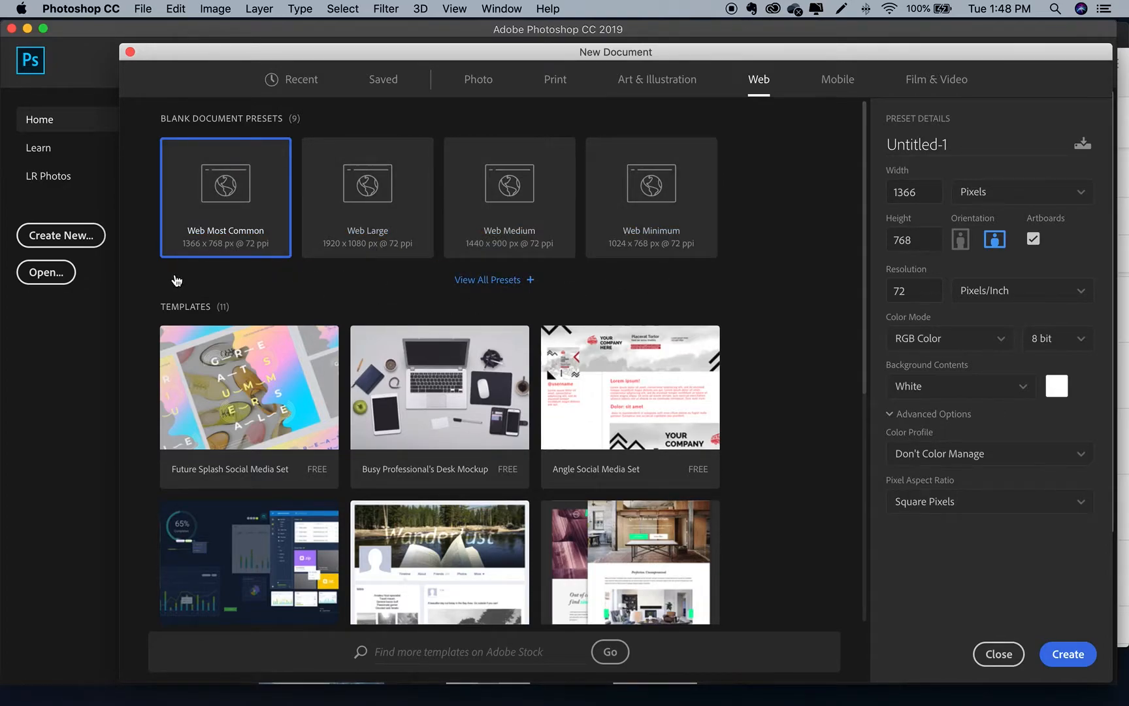
double_click(235, 232)
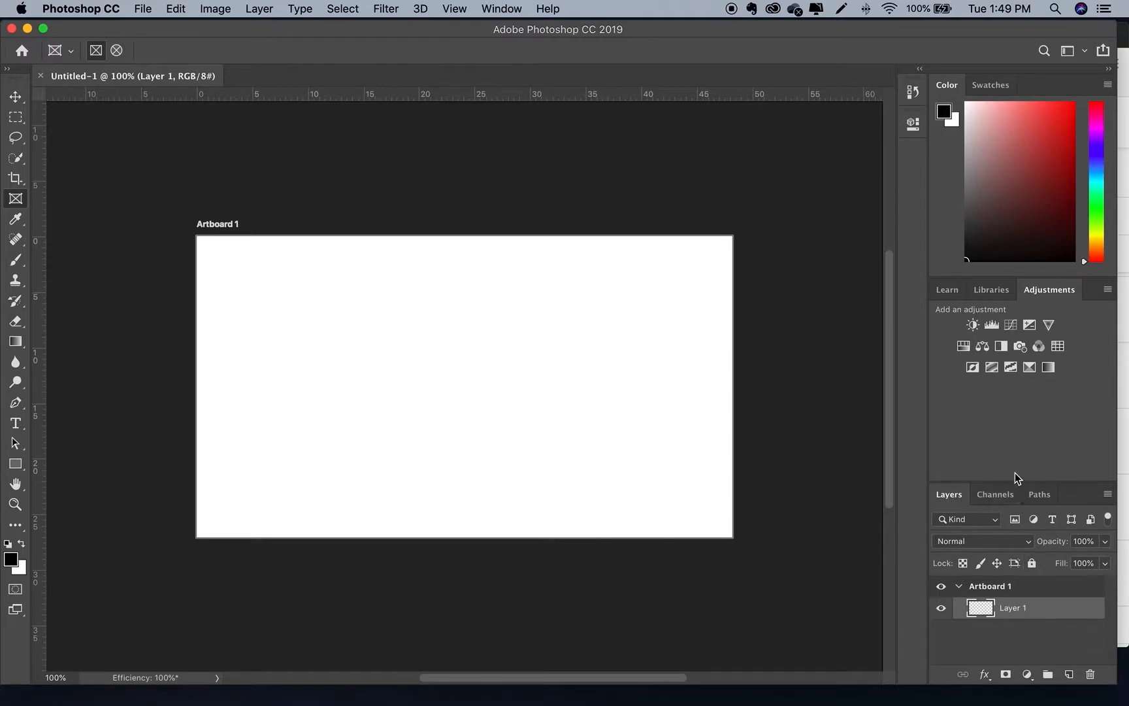
left_click_drag(1073, 482, 1062, 380)
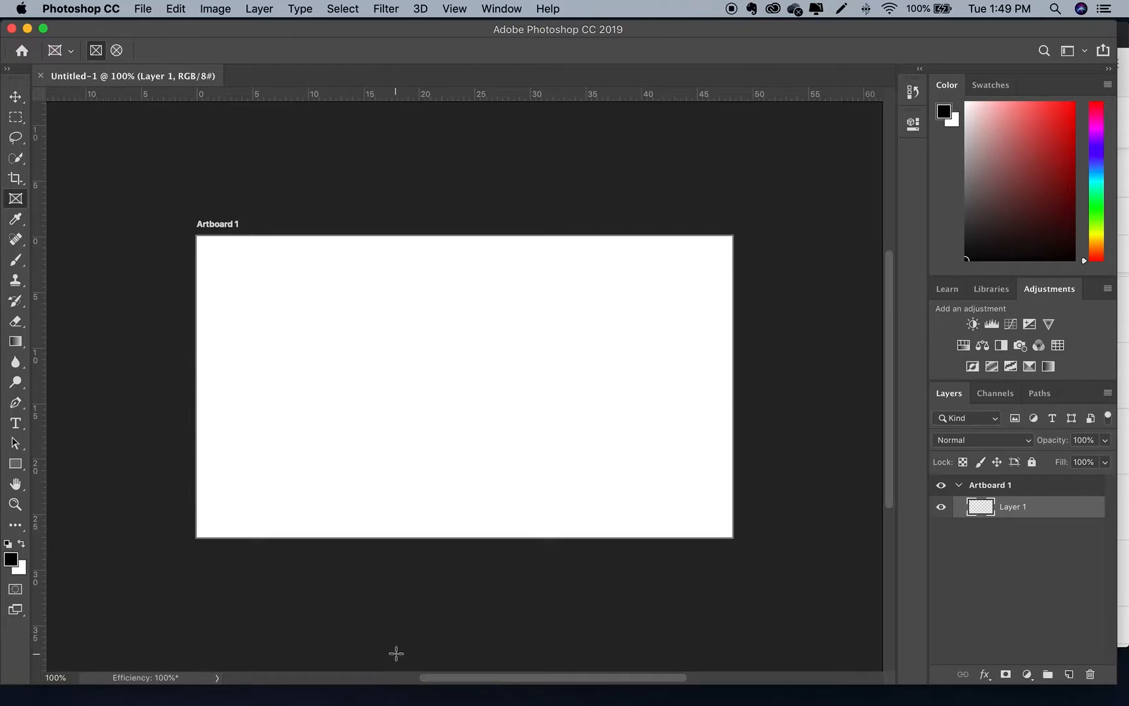
Try document magnifications of 110%, 200% and 120%
left_click(70, 678)
type("110")
key("Return")
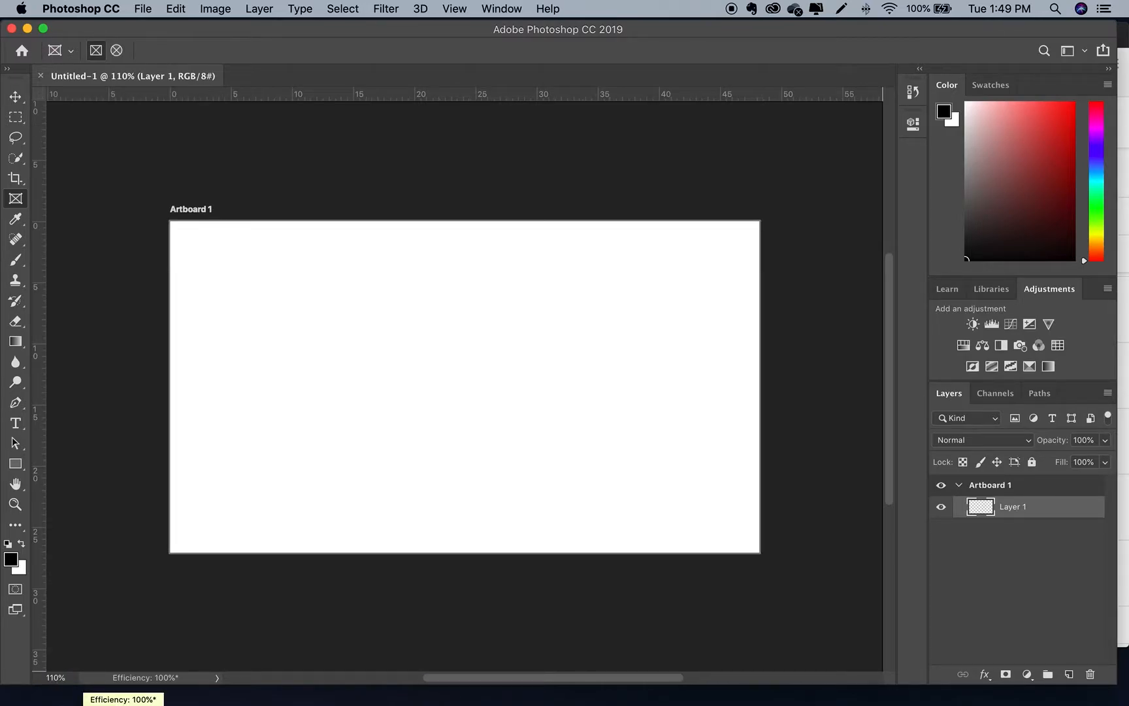
left_click(59, 677)
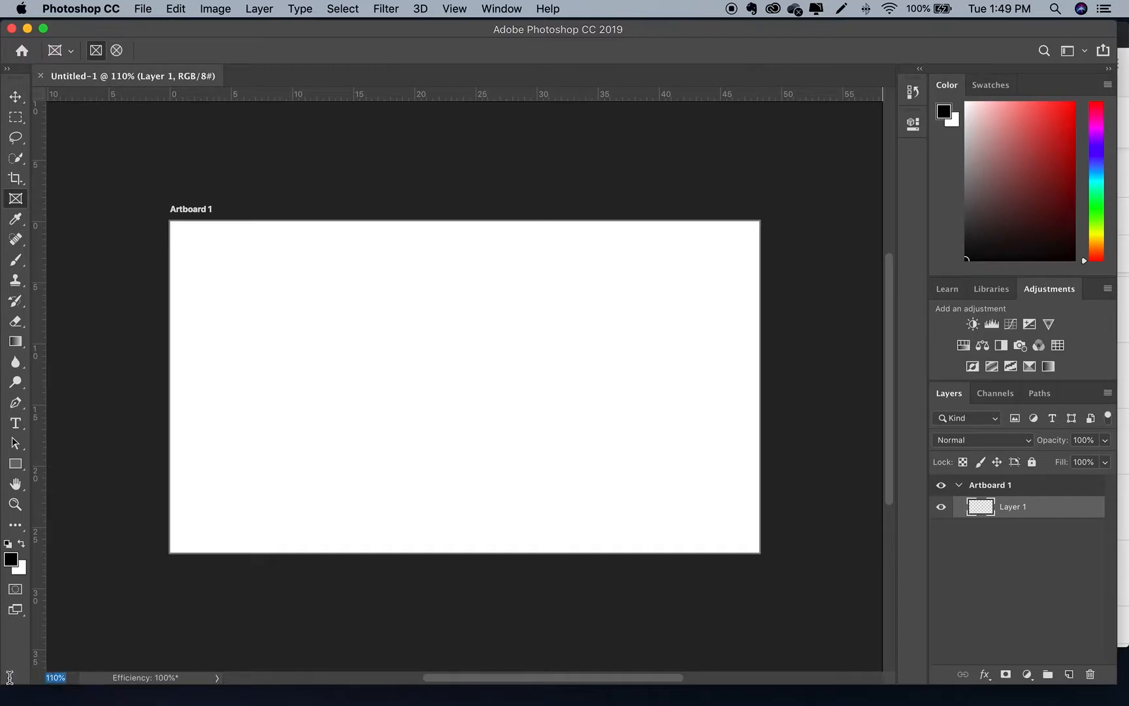
type("200")
key("Return")
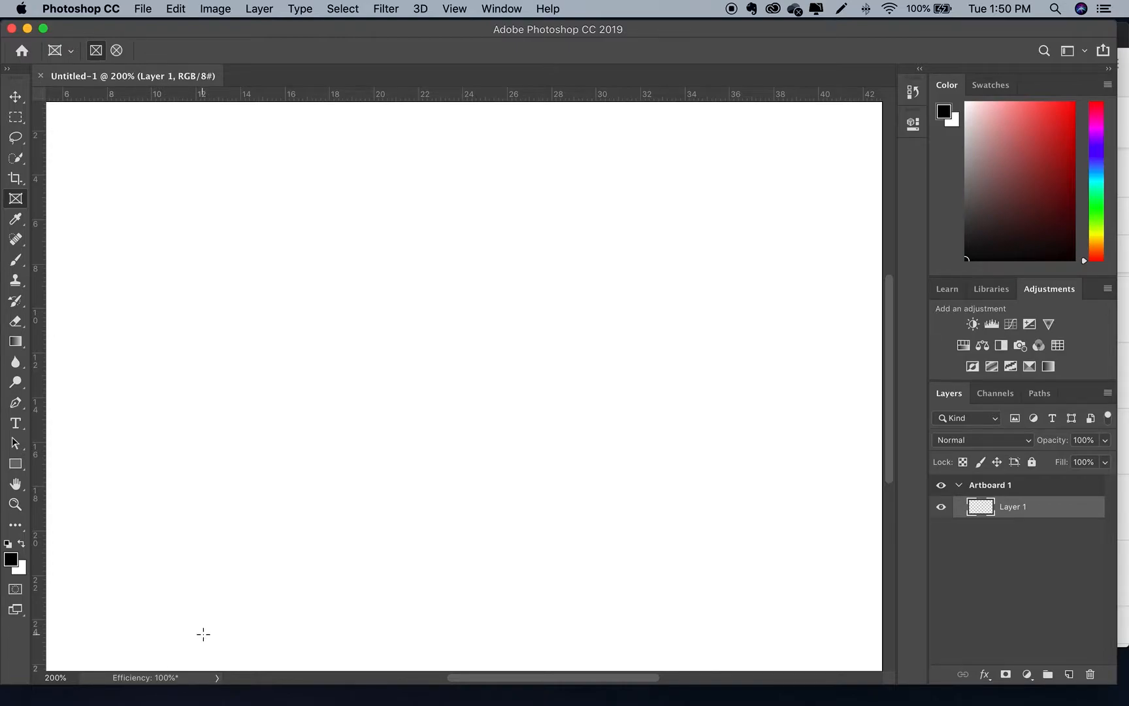
left_click(72, 678)
type("120")
key("Return")
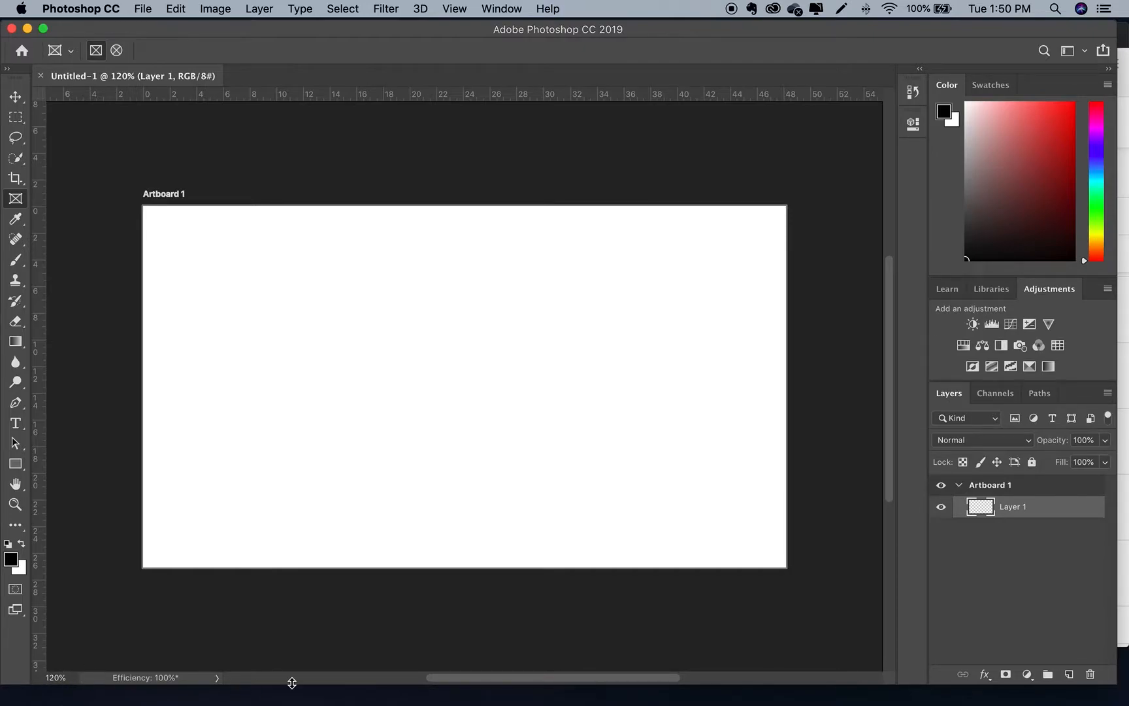
Zoom the artboard out and back in by preset increments
mouse_move(406, 704)
key("super+minus")
key("super+minus")
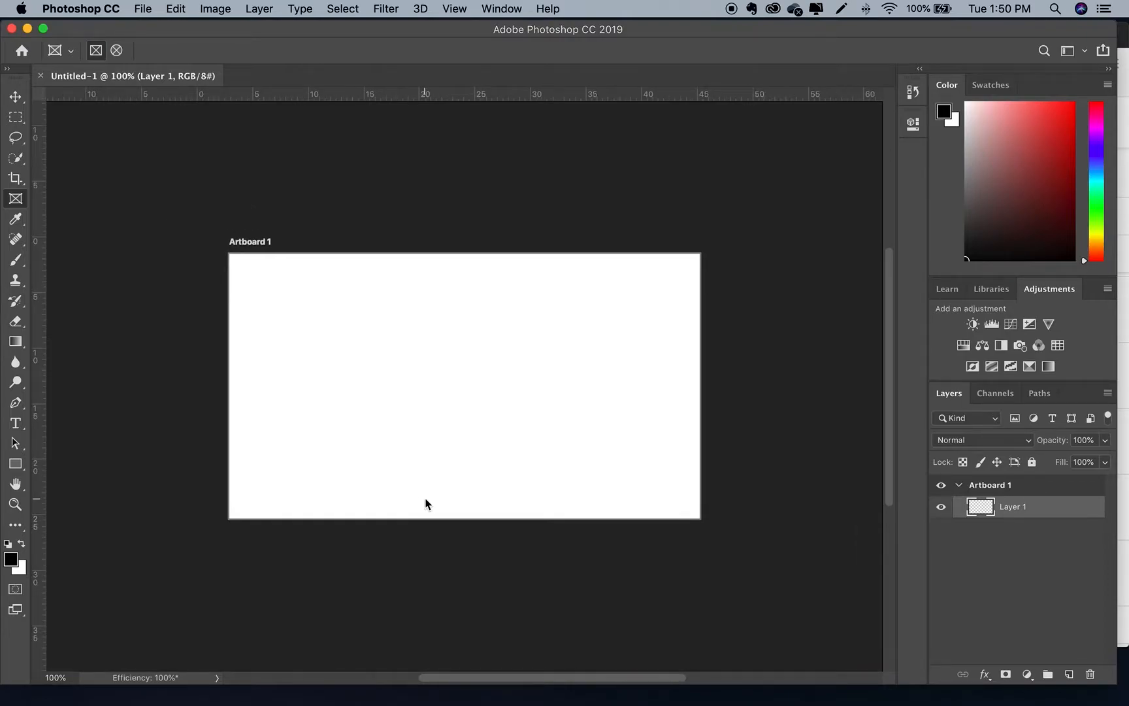
key("super+plus")
key("super+plus")
key("super+minus")
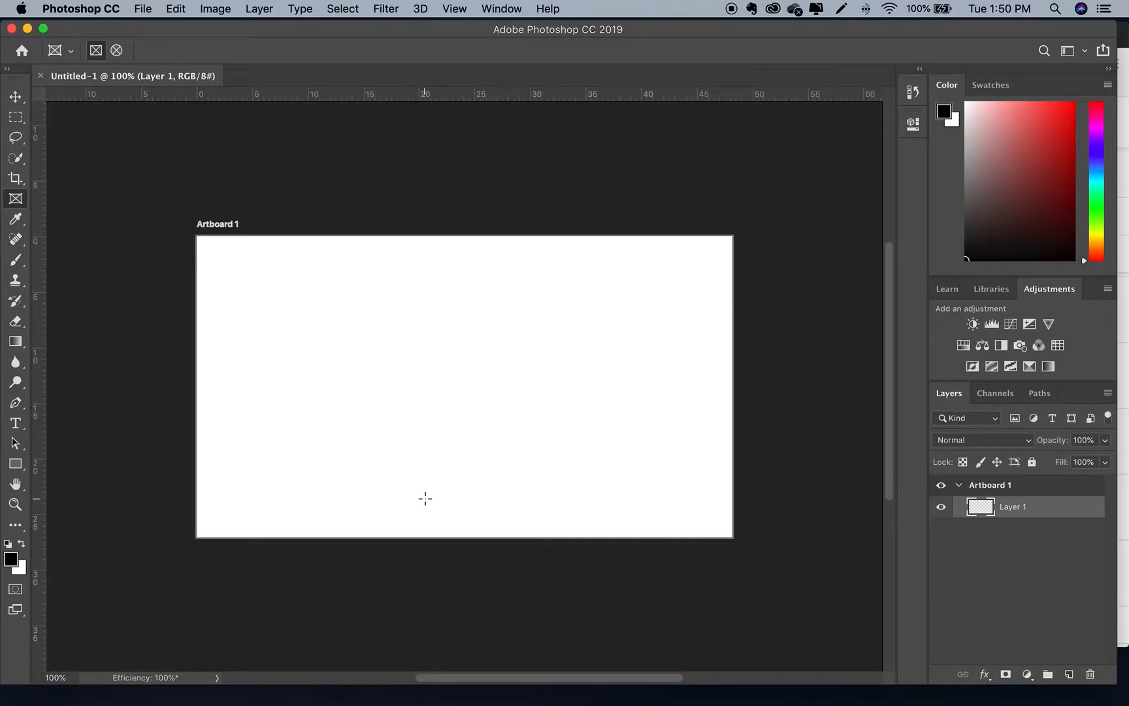
Set the document magnification to 130% and reposition the artboard in the window
left_click(73, 678)
type("130")
key("Return")
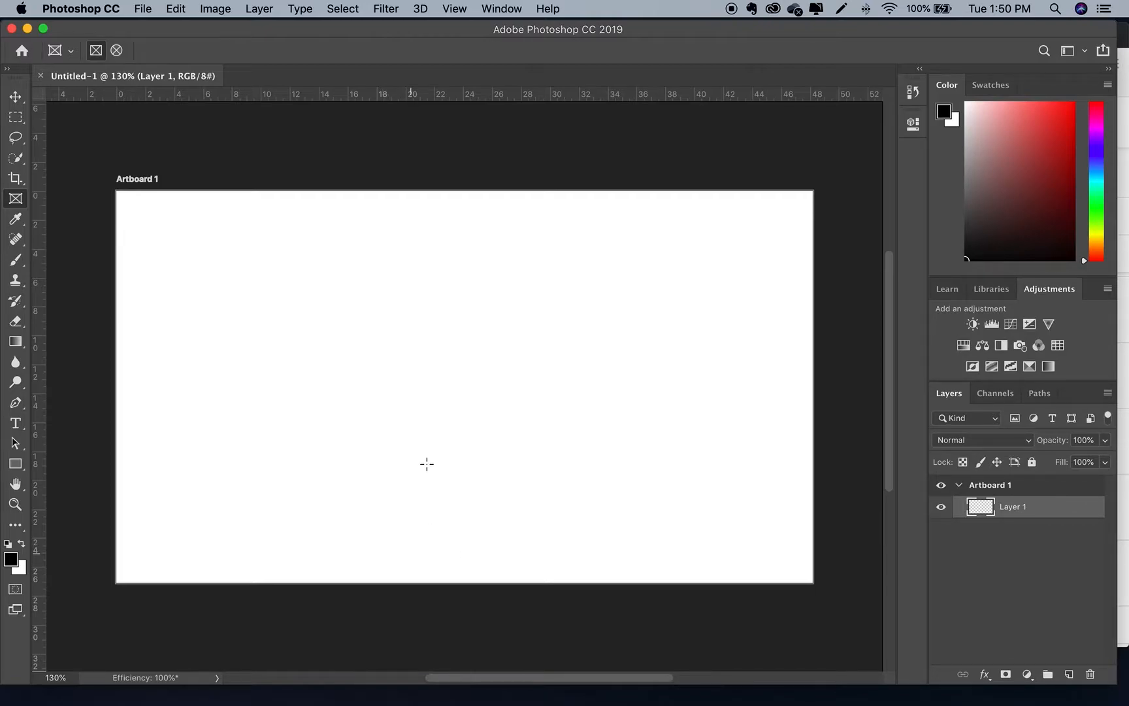
scroll(71, 171, "up", 5)
scroll(82, 289, "down", 4)
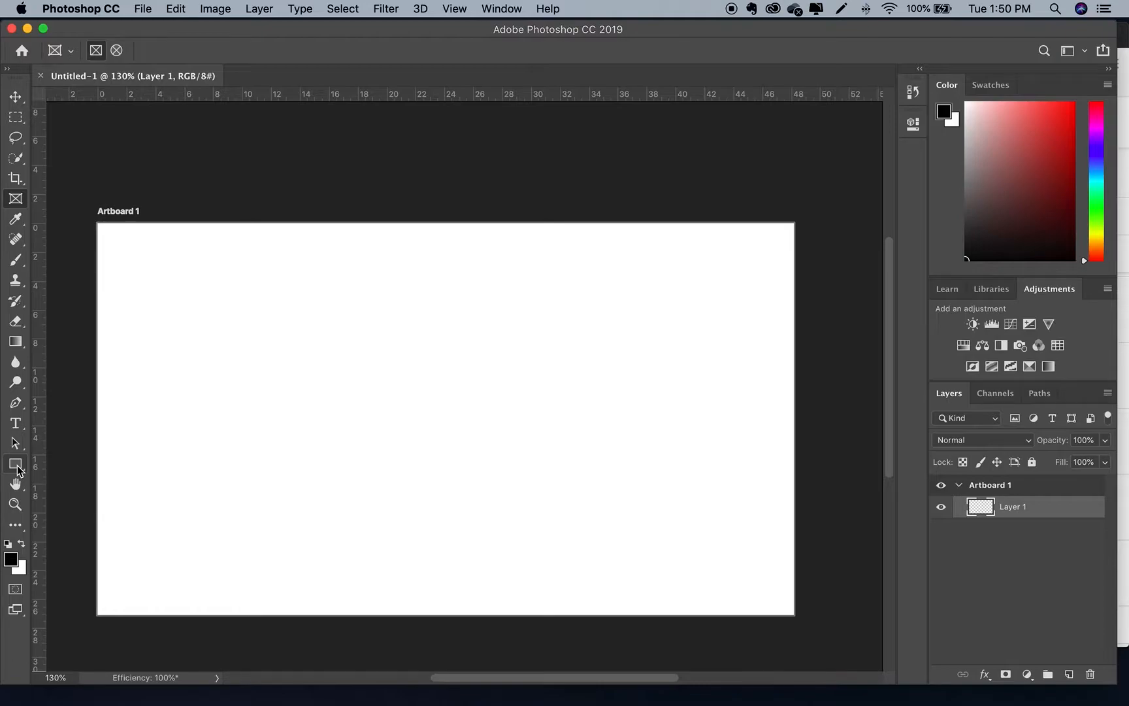
Draw a full-width header rectangle about 1372 x 235 px along the artboard's upper edge
left_click(15, 464)
scroll(18, 469, "down", 3)
scroll(18, 470, "right", 2)
scroll(17, 469, "left", 5)
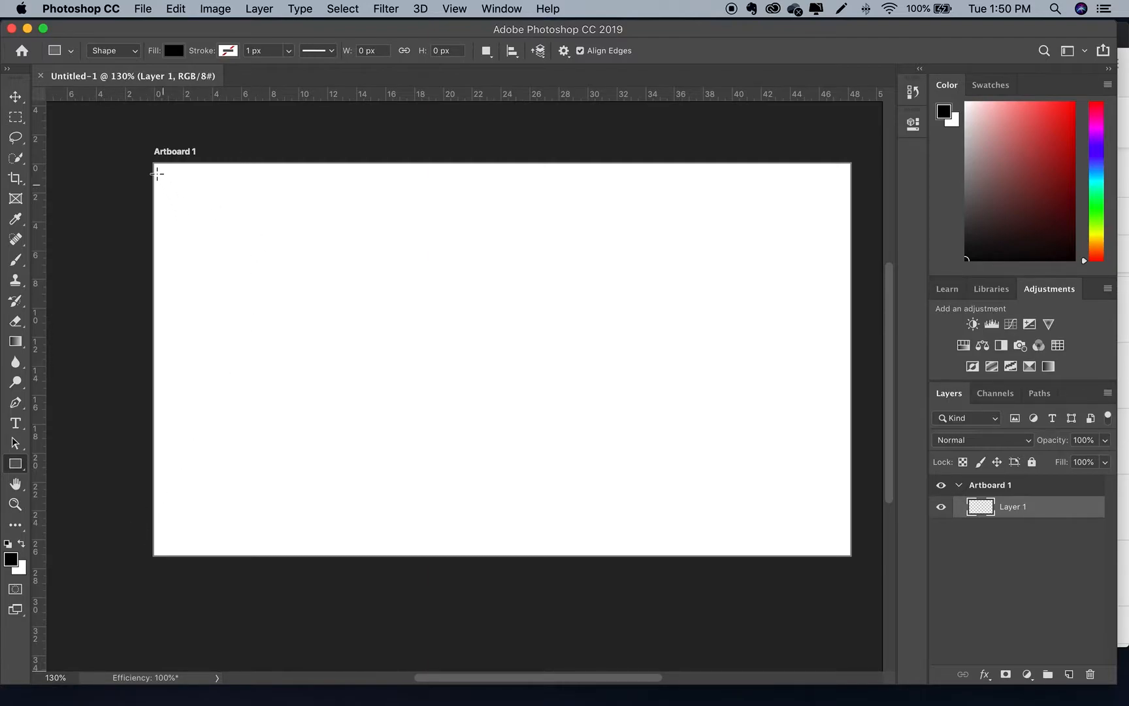
left_click_drag(154, 164, 850, 282)
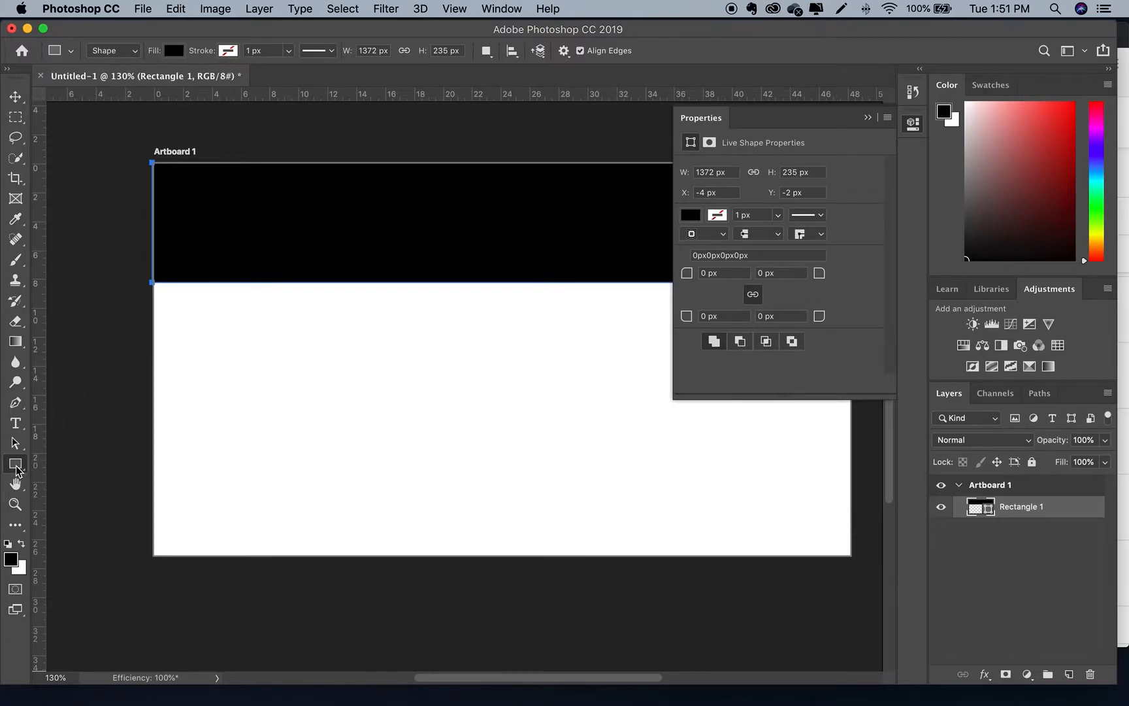
Give the header rectangle a light blue fill and a solid black stroke
left_click(692, 218)
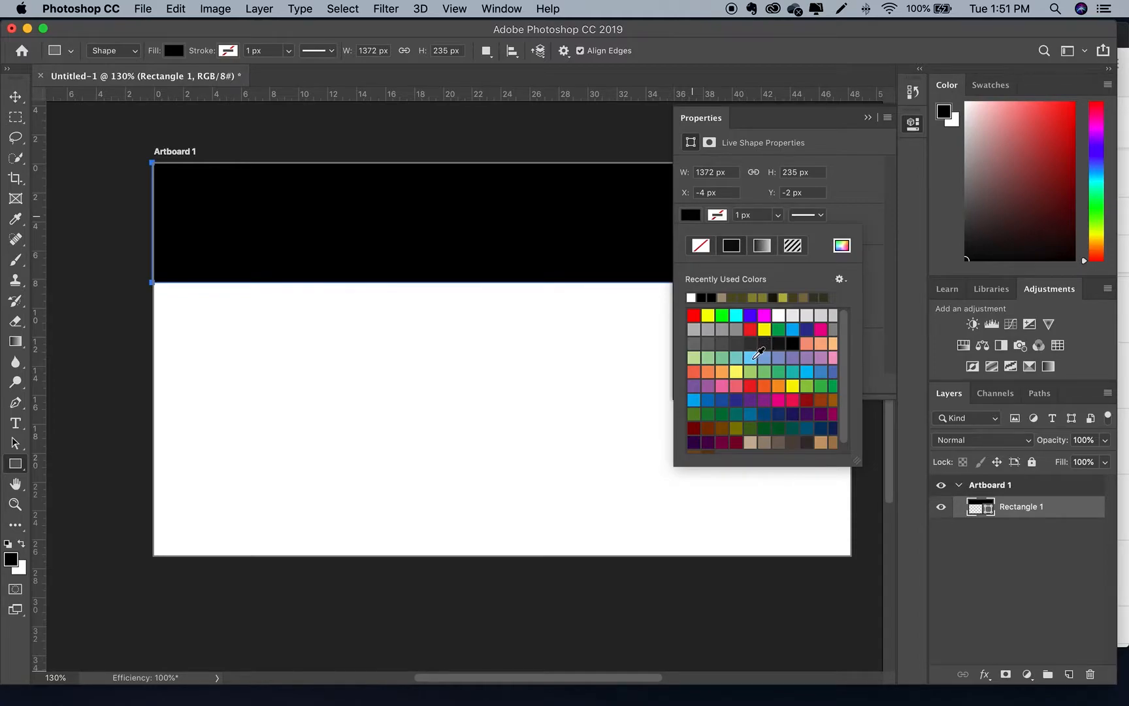
left_click(750, 358)
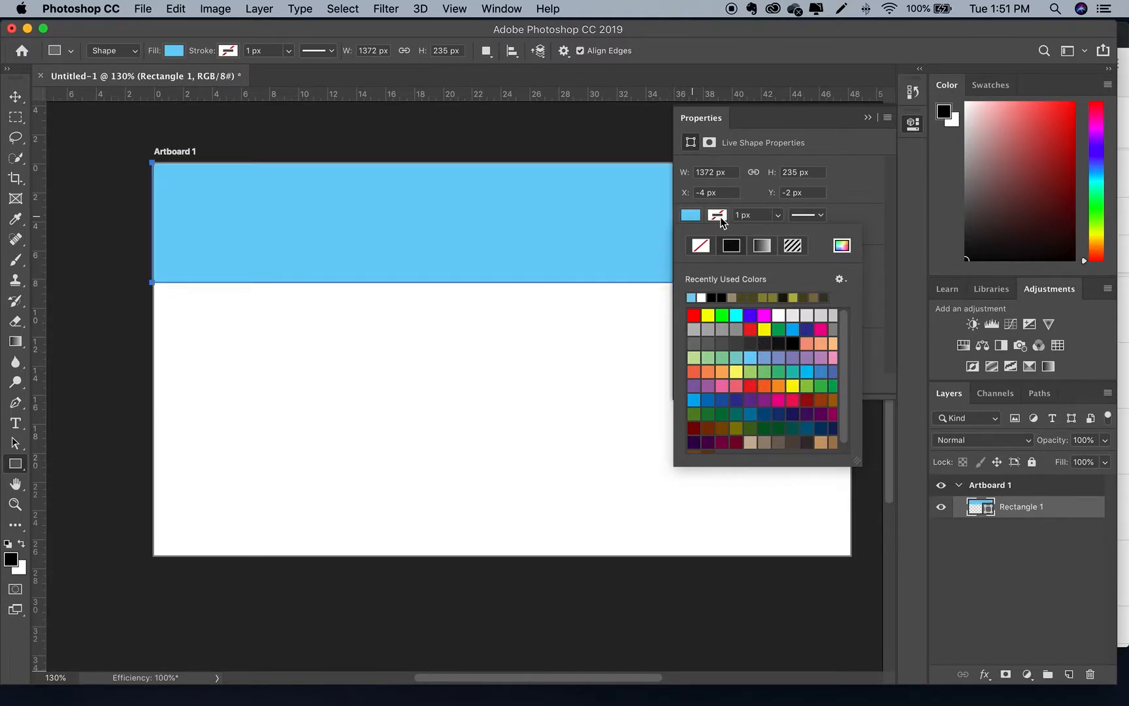
left_click(731, 246)
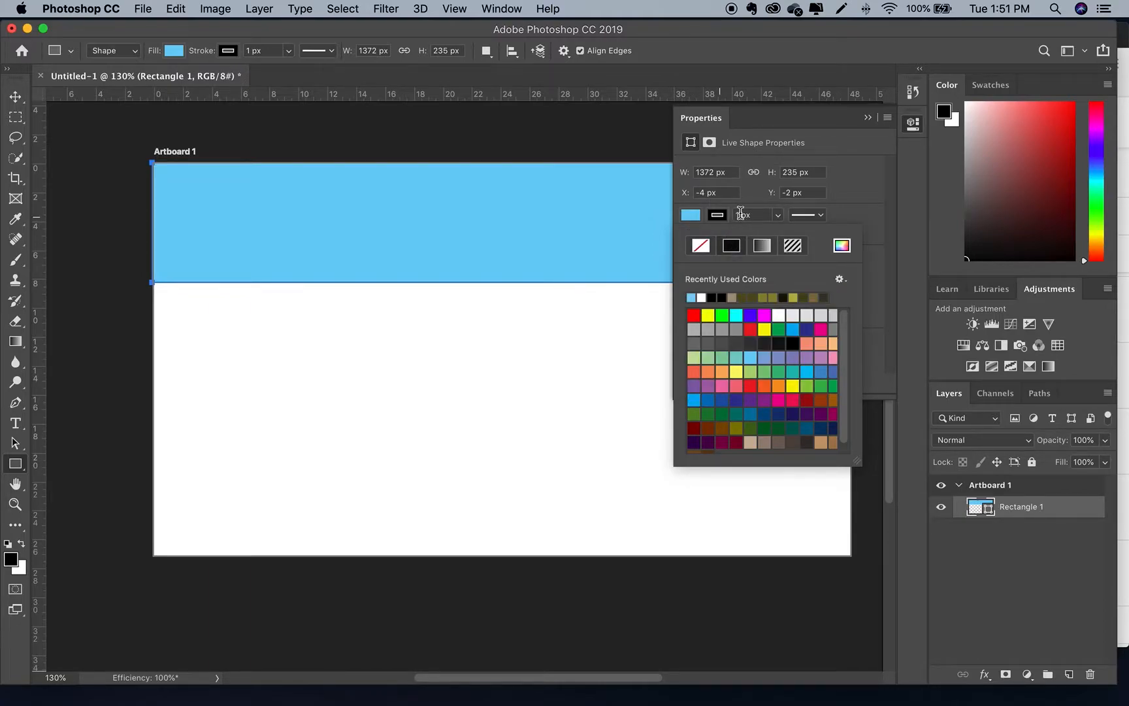
left_click(869, 117)
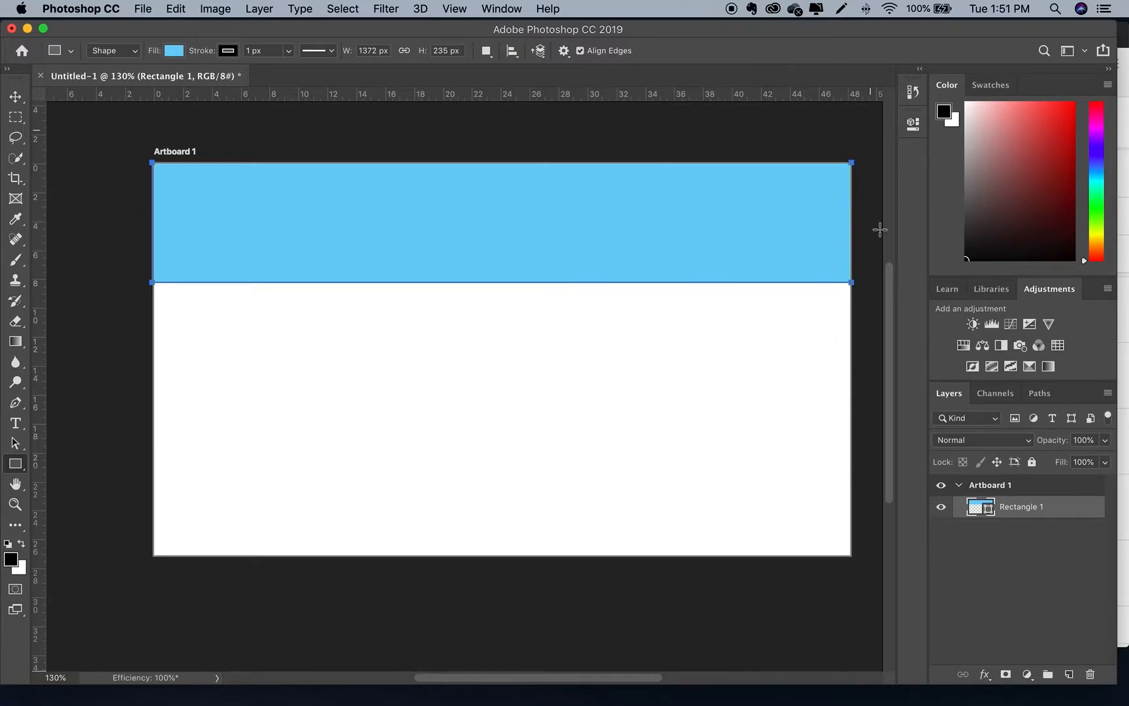
Draw a separate rectangle about 264 x 168 px below the header's left end, with a white fill and black stroke
left_click(1073, 533)
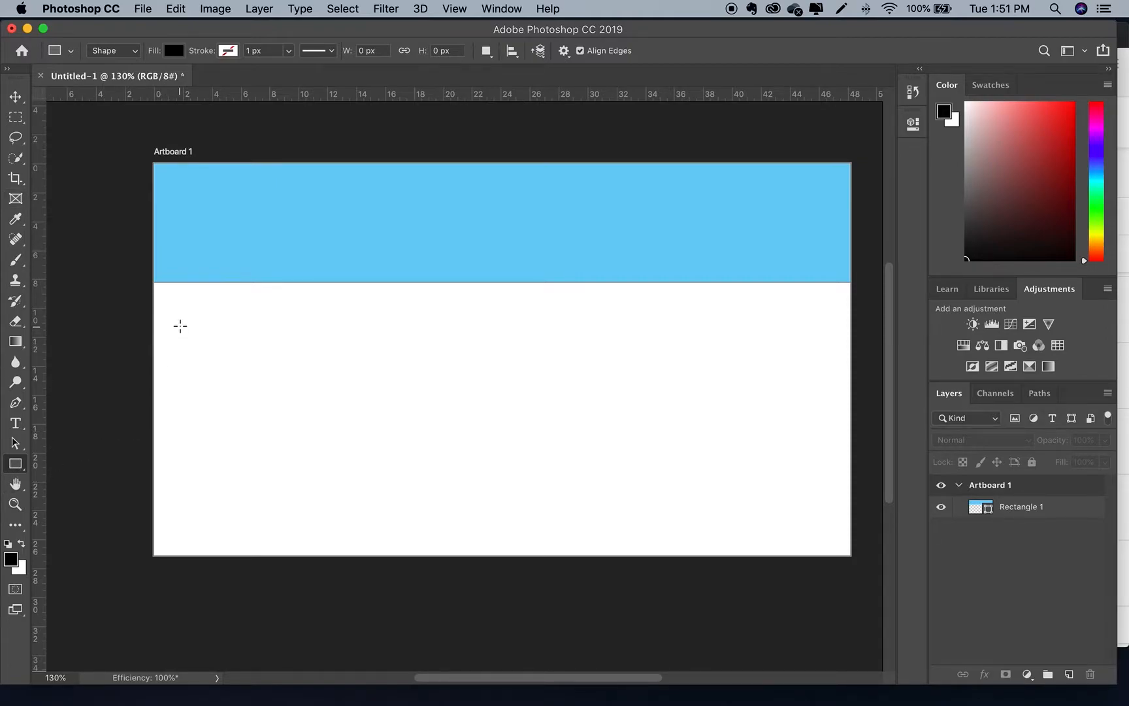
left_click_drag(181, 318, 317, 403)
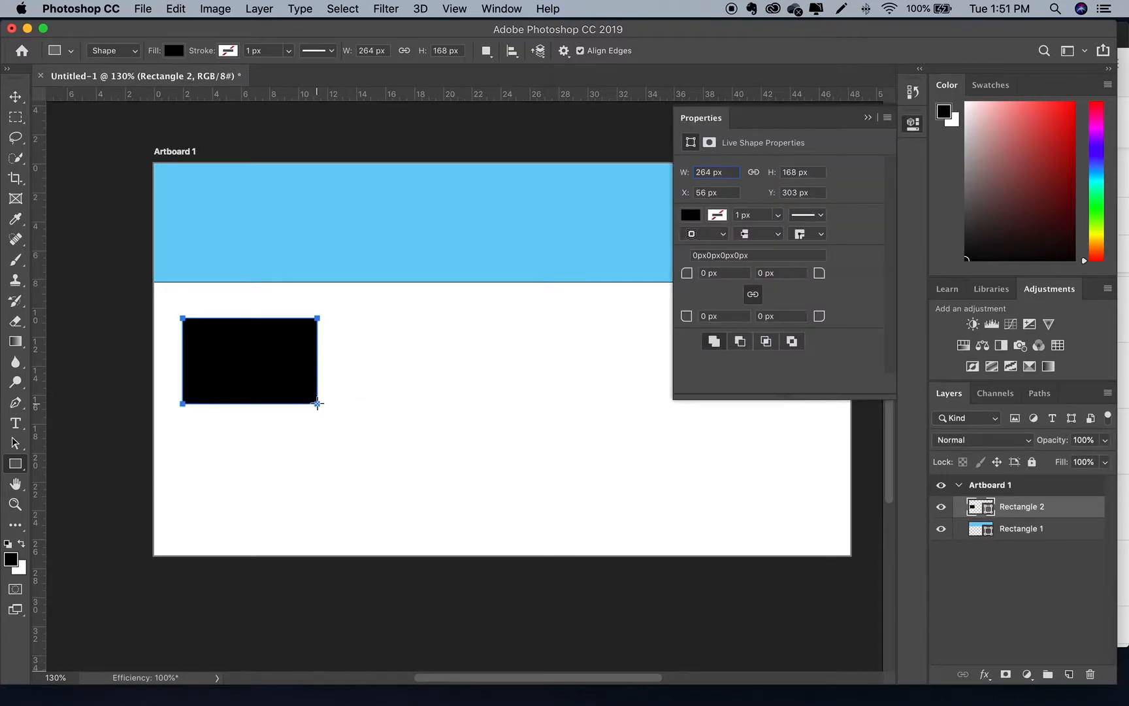
left_click(690, 216)
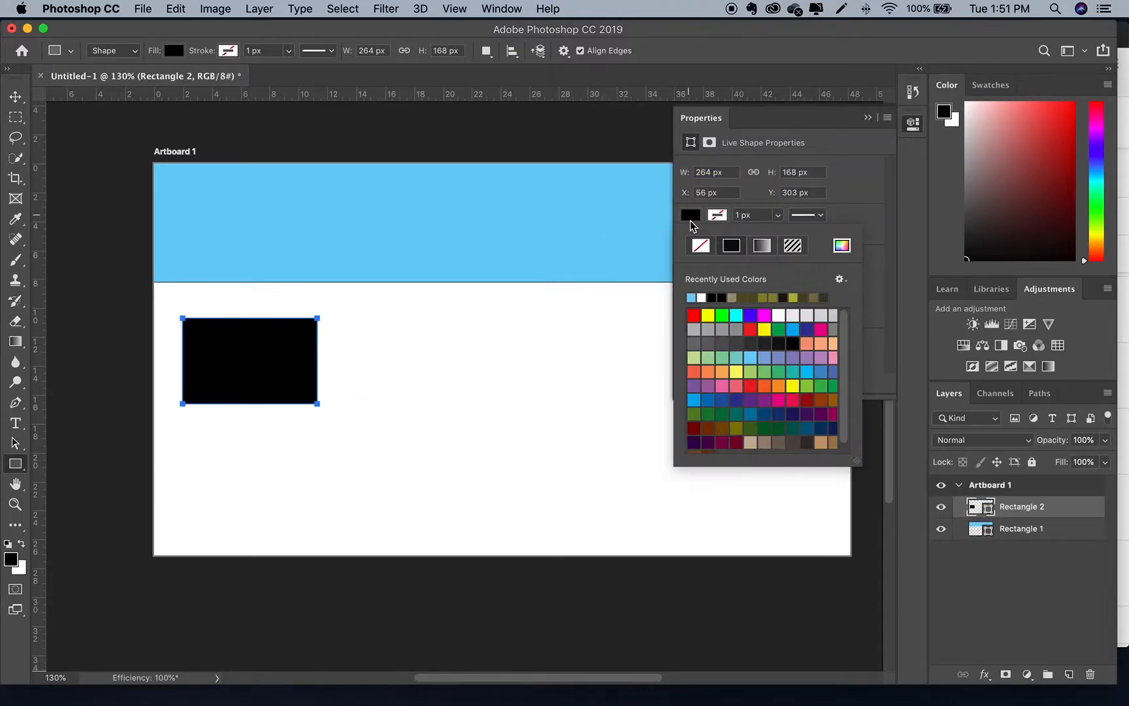
left_click(702, 297)
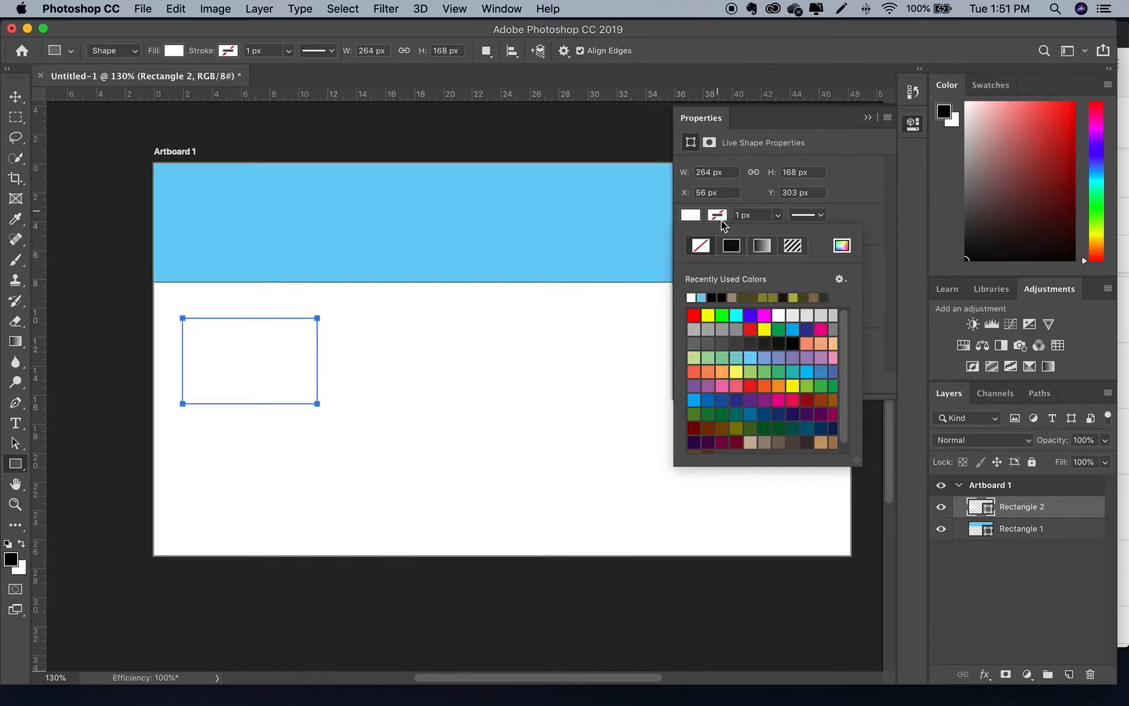
left_click(730, 247)
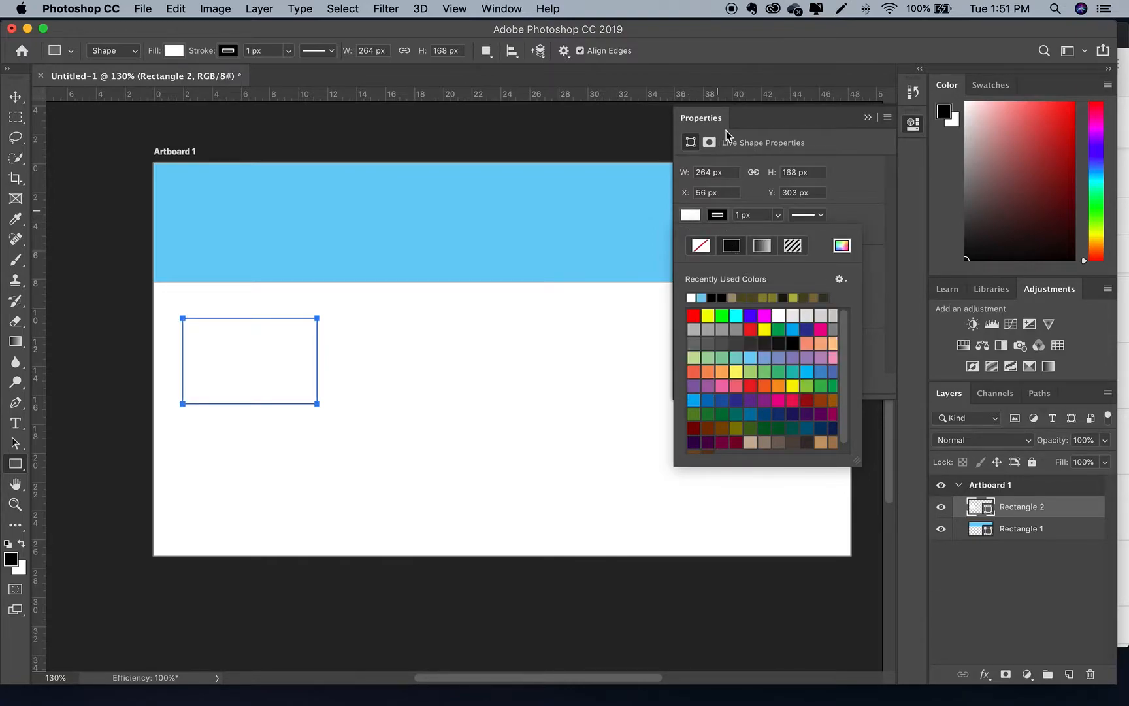
left_click(868, 118)
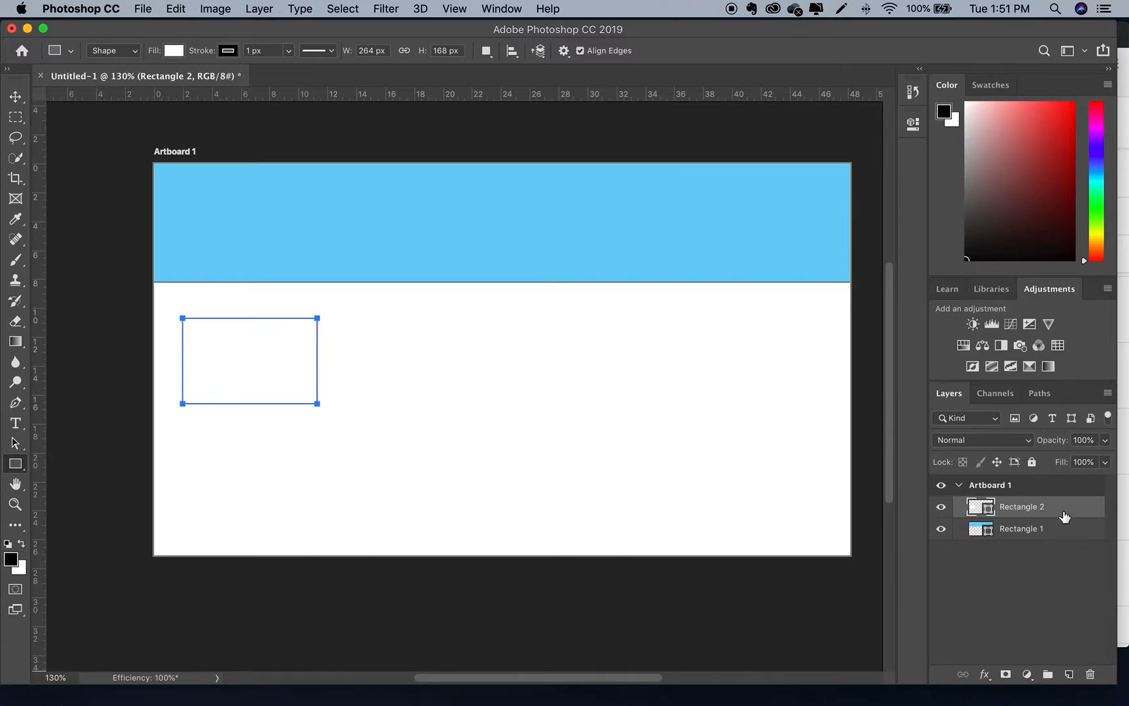
Hide and reshow the white rectangle's layer, and select the header rectangle's layer
left_click(941, 509)
left_click(941, 510)
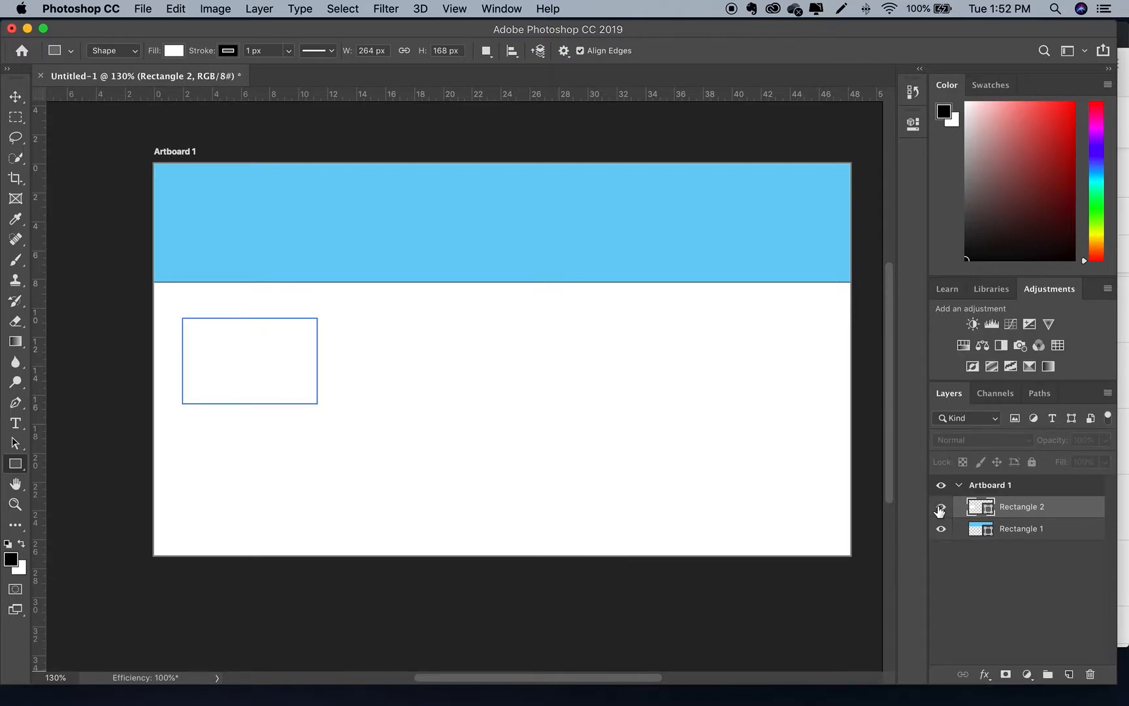
left_click(1065, 535)
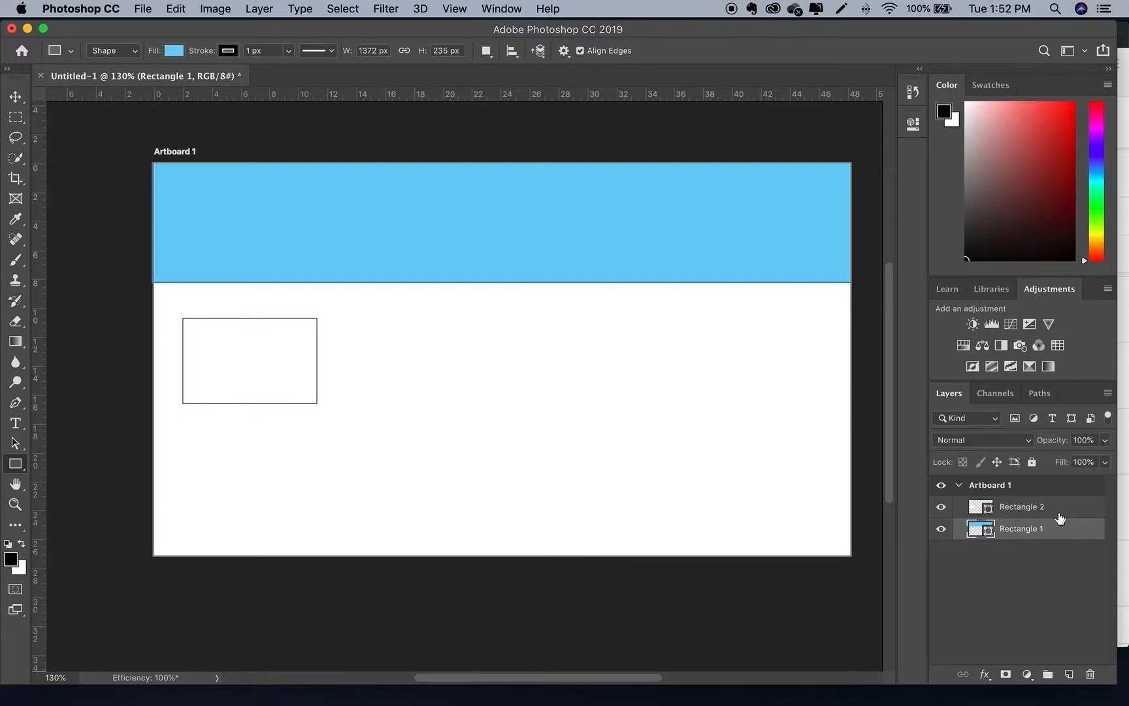
Rename the white rectangle's layer as text 1
left_click(1059, 510)
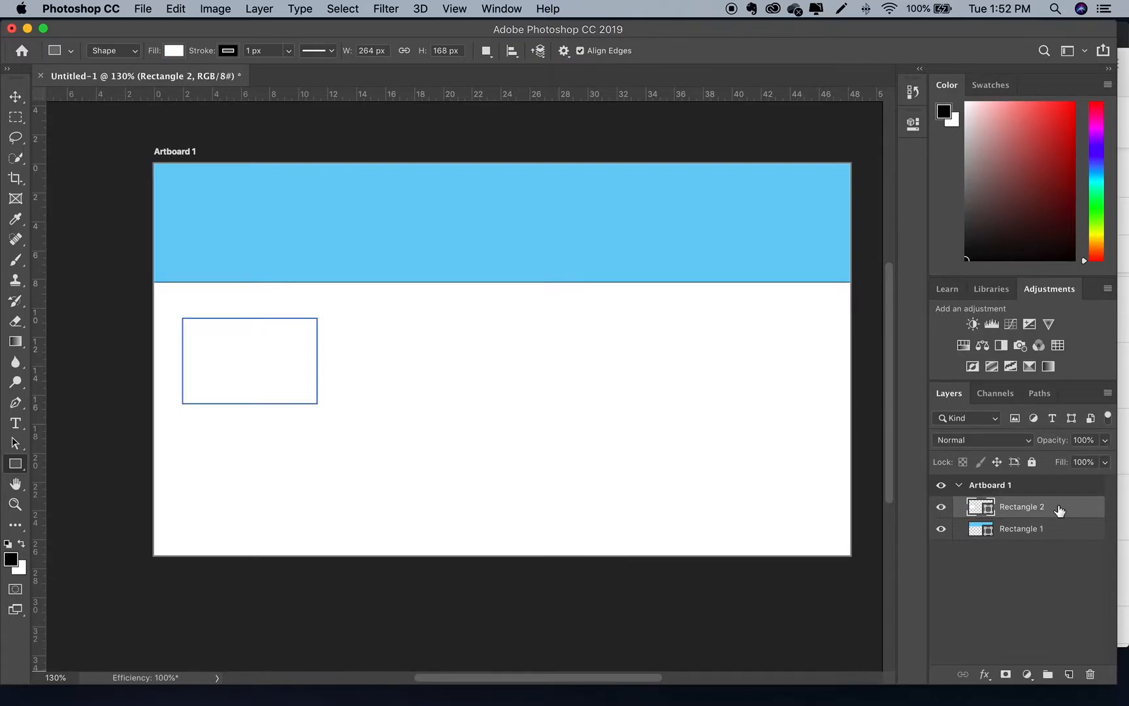
double_click(1022, 509)
type("te")
key("Return")
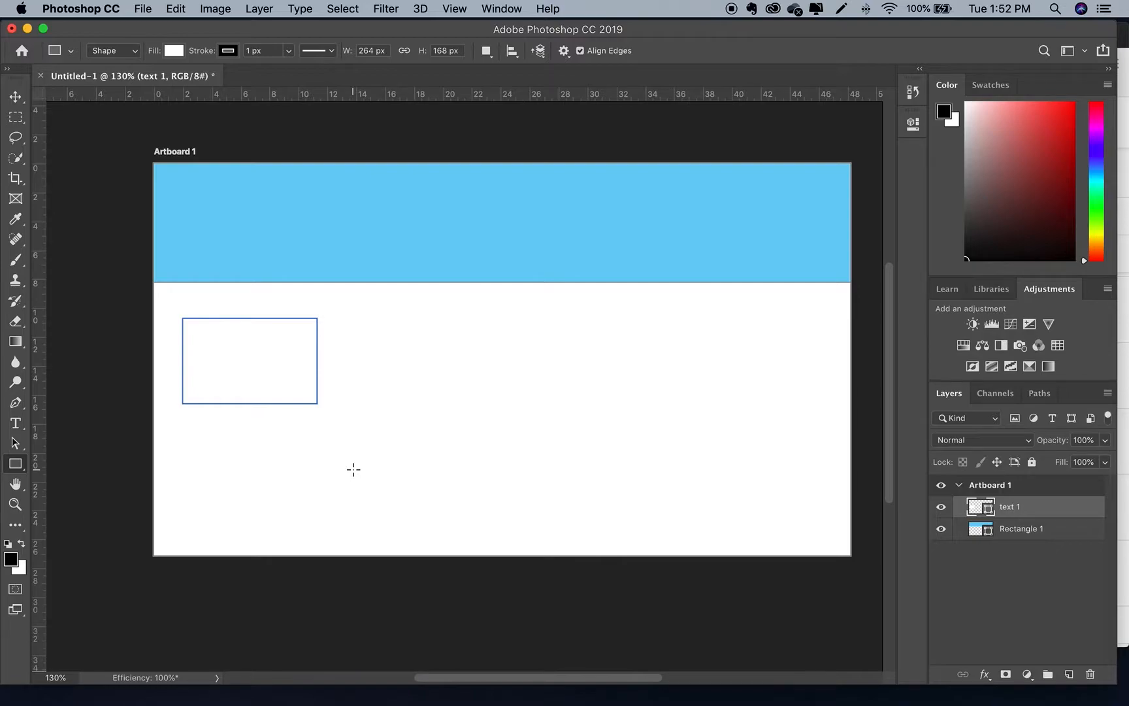
Draw a rectangular image frame to the right of the text 1 rectangle and rename its layer as image1
left_click(17, 200)
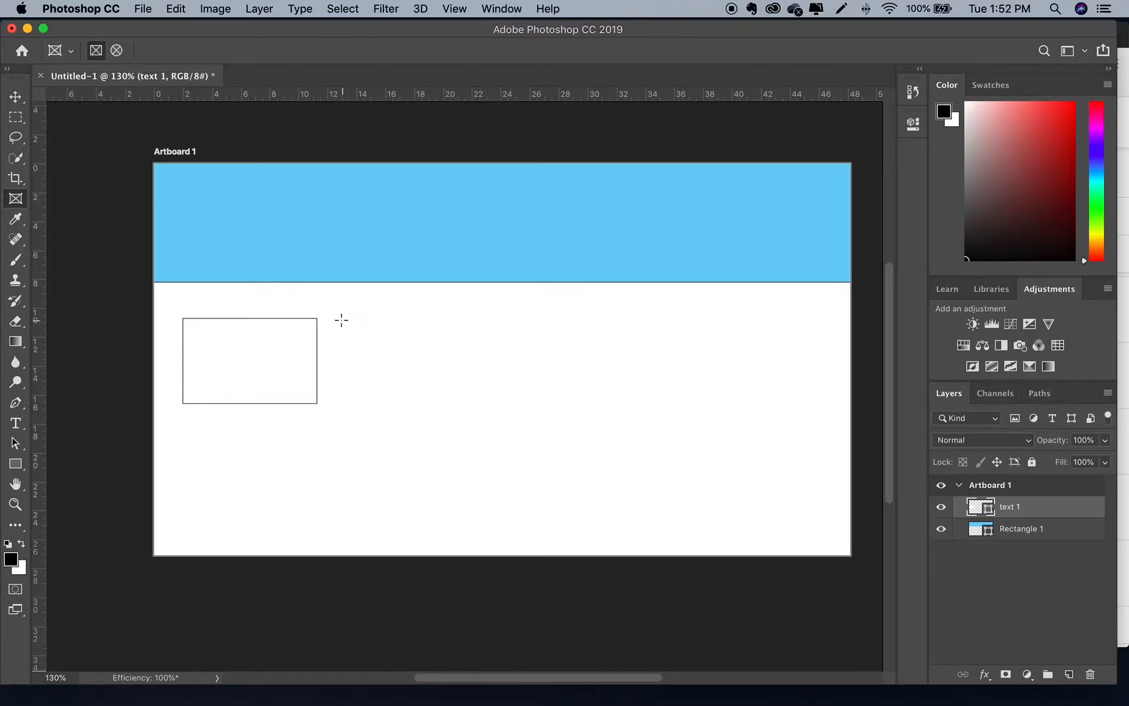
left_click_drag(343, 319, 581, 489)
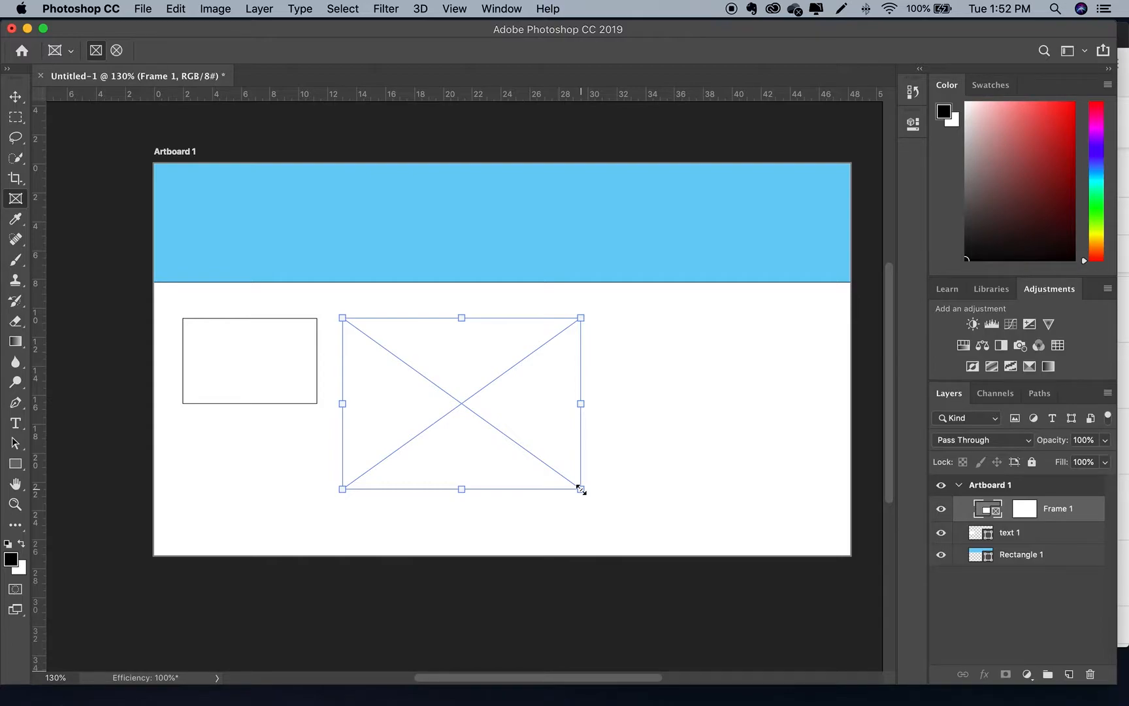
double_click(1063, 516)
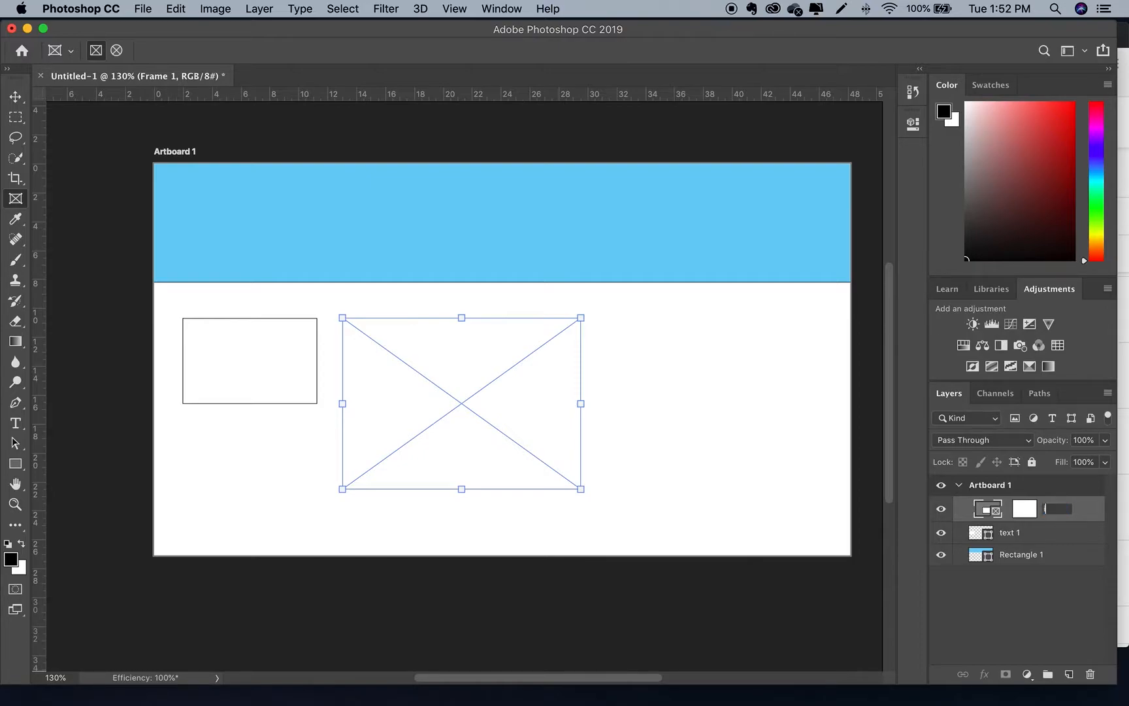
type("image1")
key("Return")
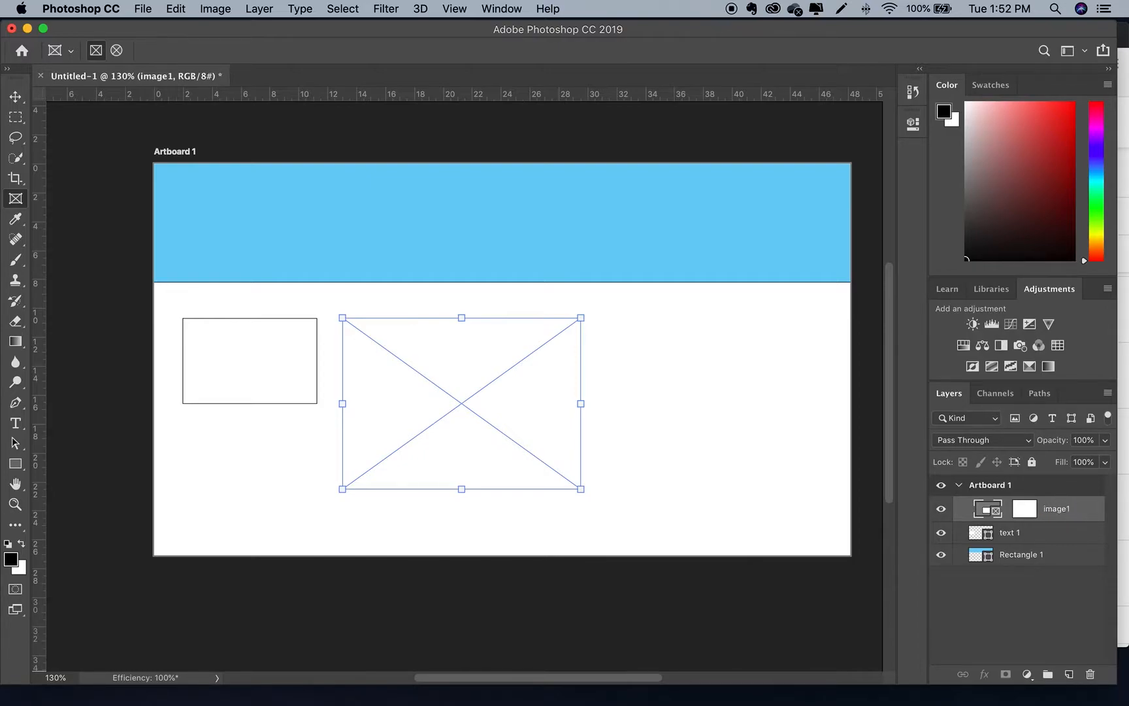
Stretch the text 1 rectangle downward to 335 px high, aligning its lower edge with the bottom of the image frame
left_click(1046, 542)
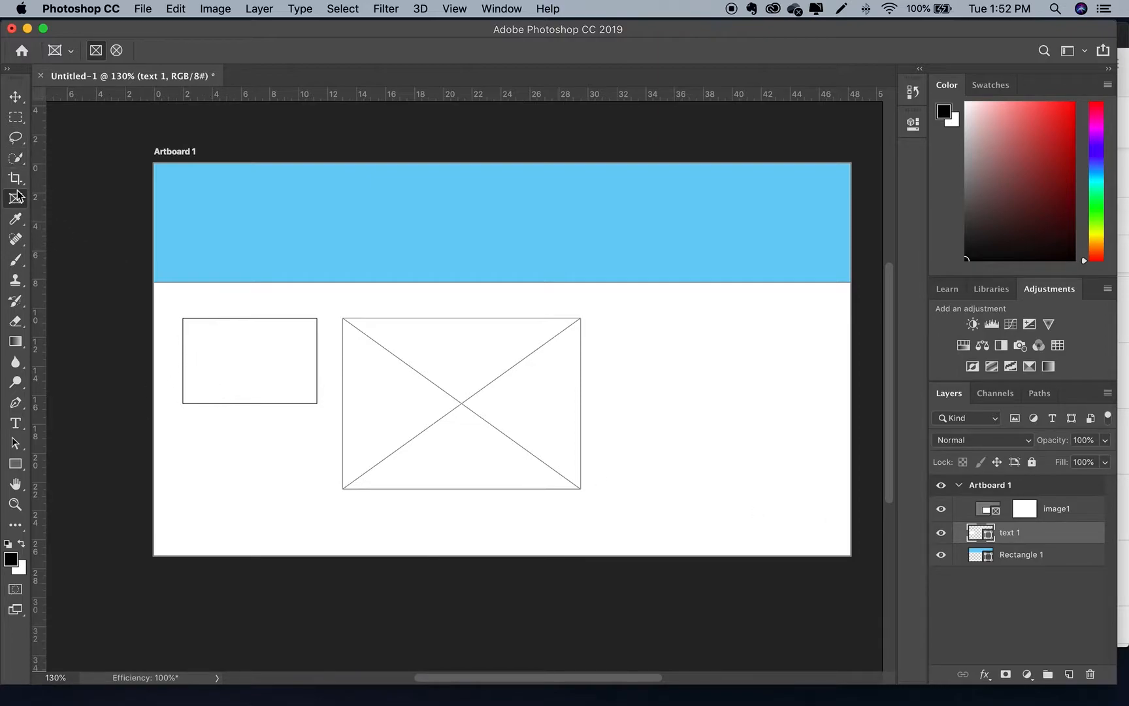
left_click(15, 96)
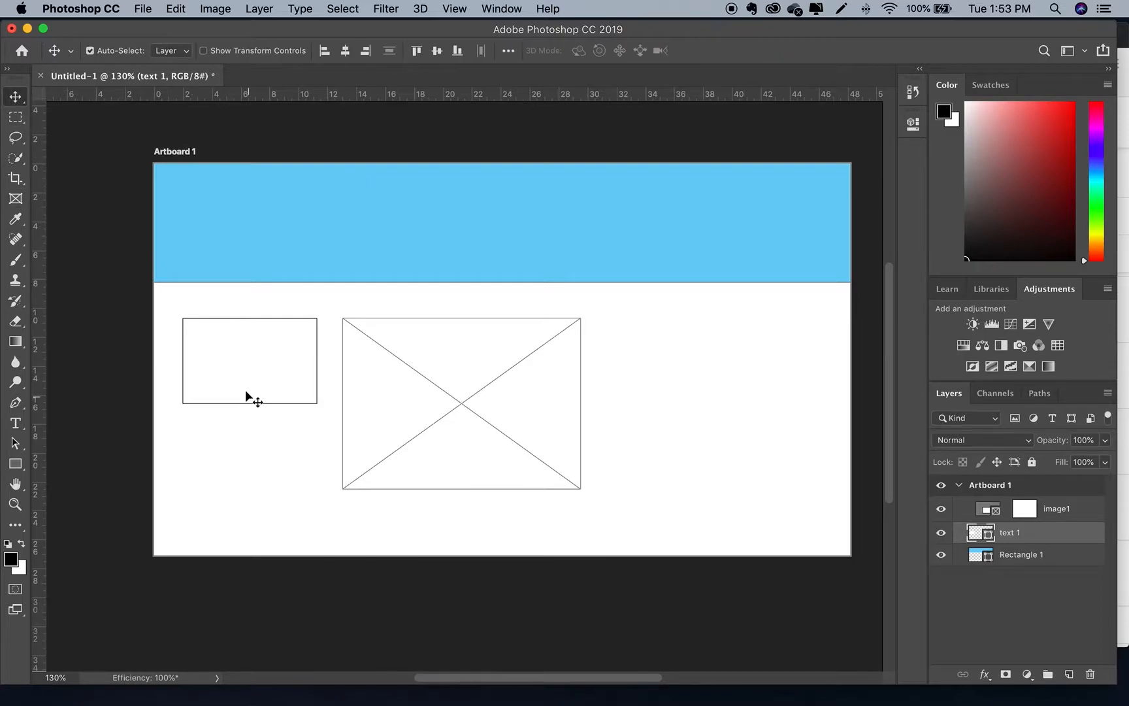
left_click(15, 464)
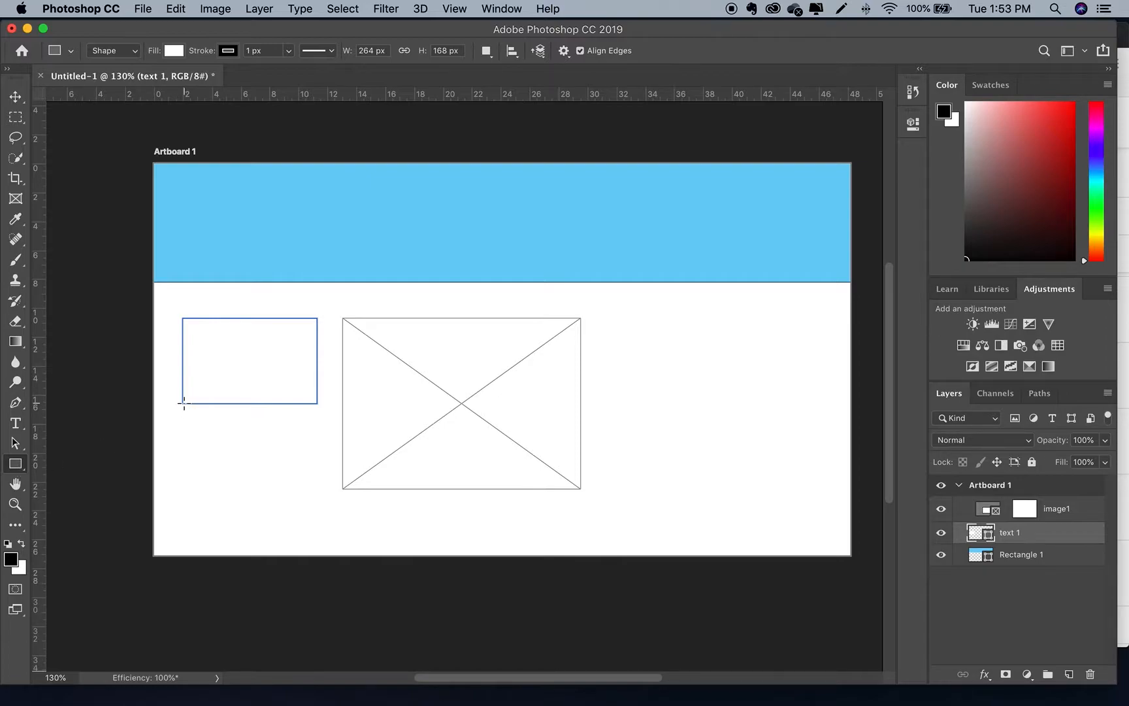
double_click(979, 534)
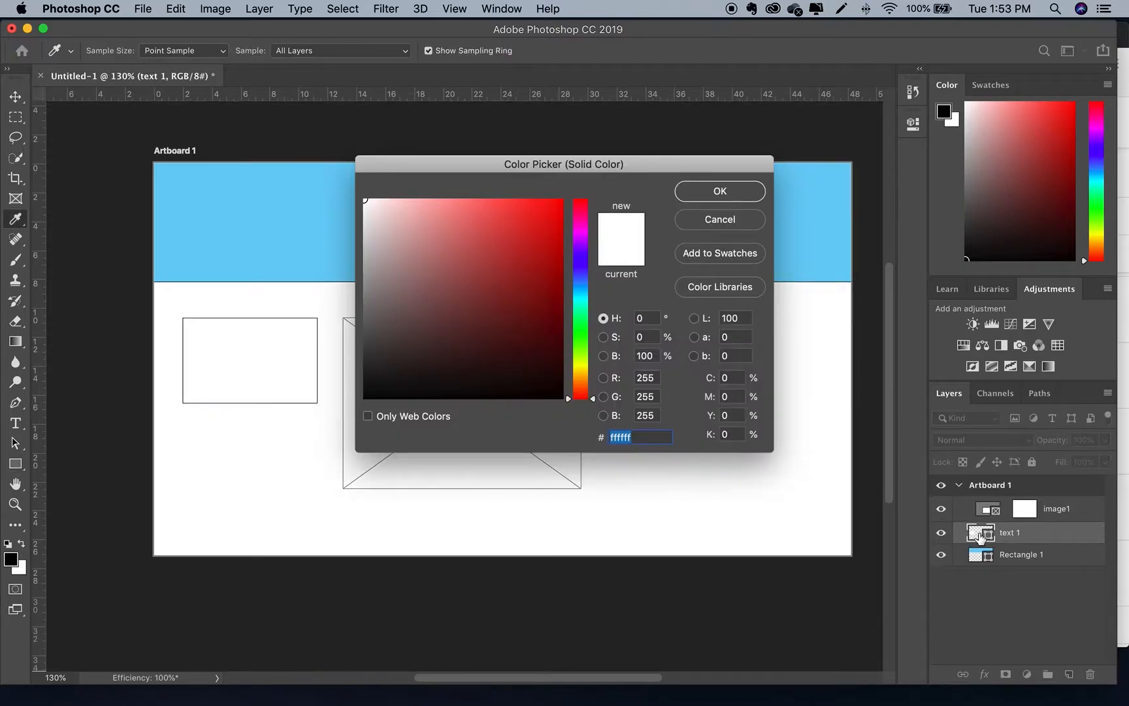
left_click(707, 223)
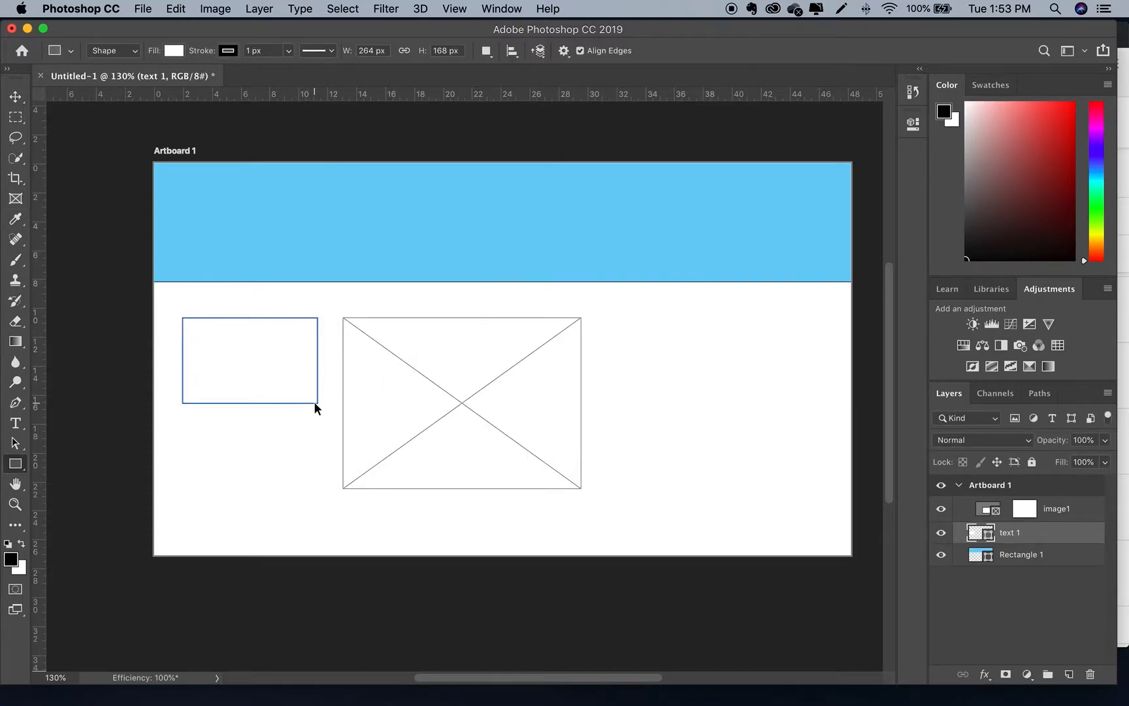
key("super+t")
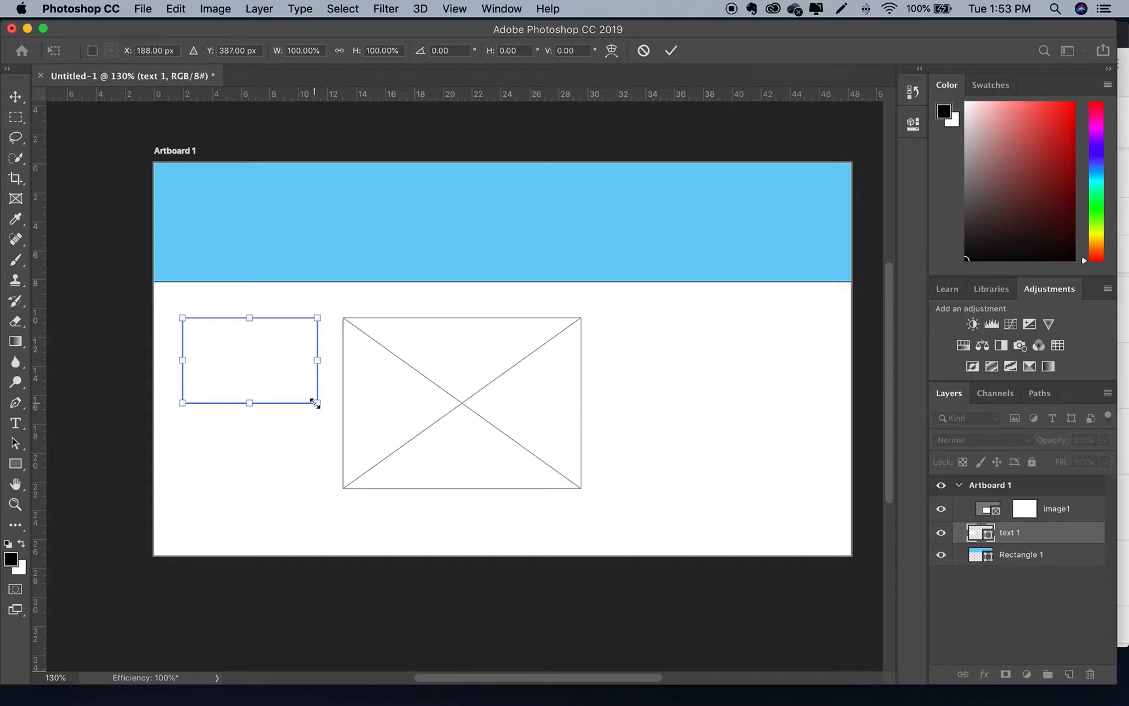
scroll(314, 404, "up", 1)
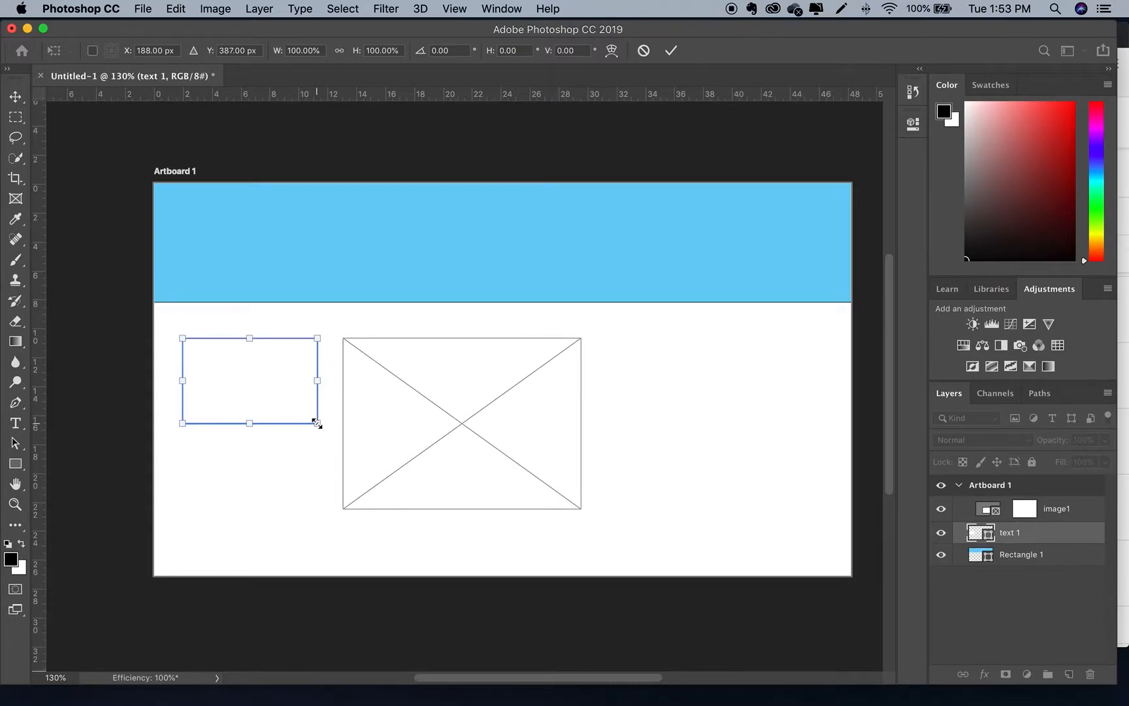
left_click_drag(249, 423, 248, 515)
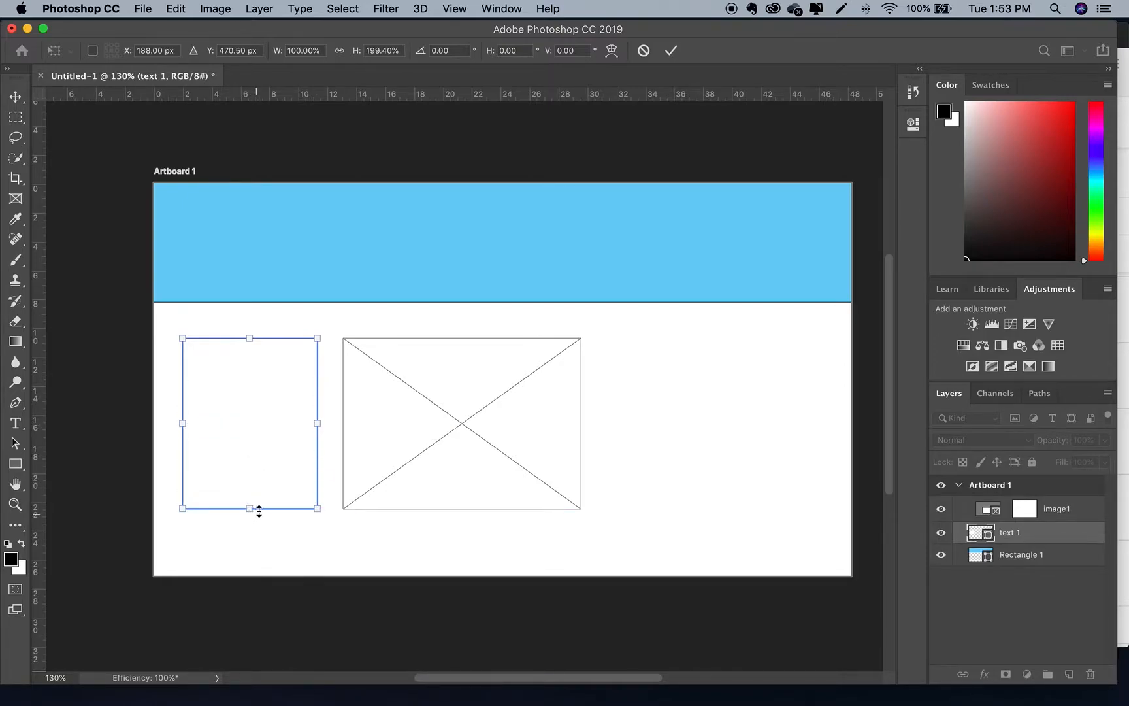
key("Return")
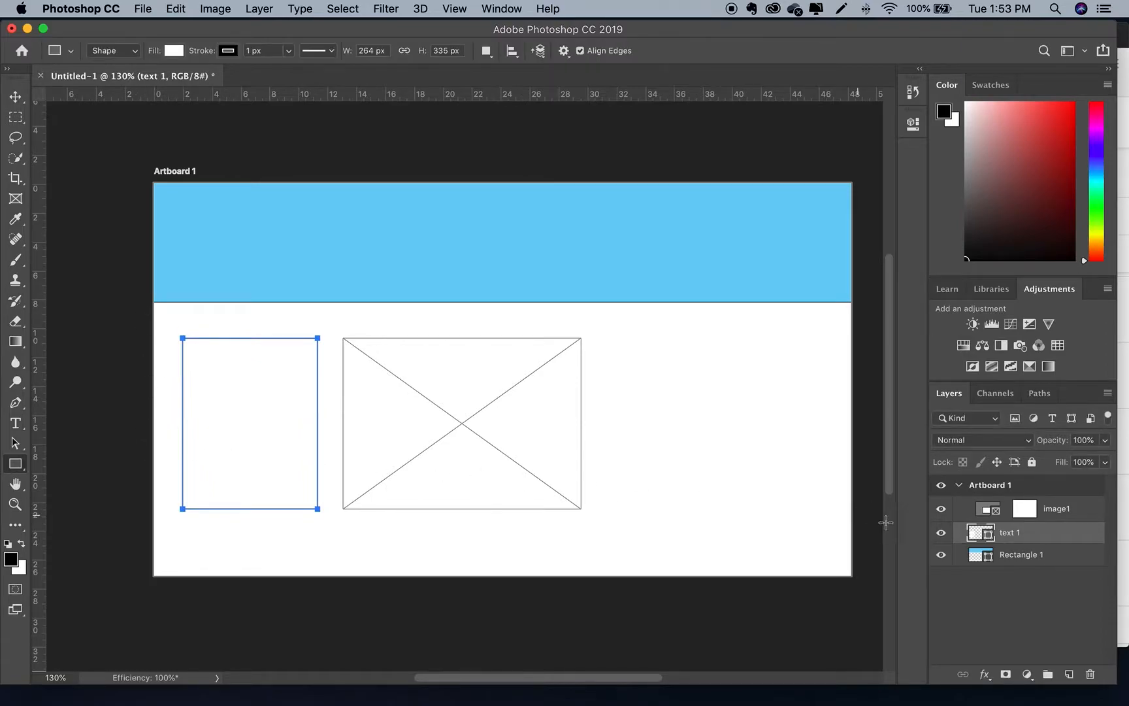
Add a paragraph text box with Lorem ipsum placeholder text just below the image frame, matching the frame's width
left_click(1073, 510)
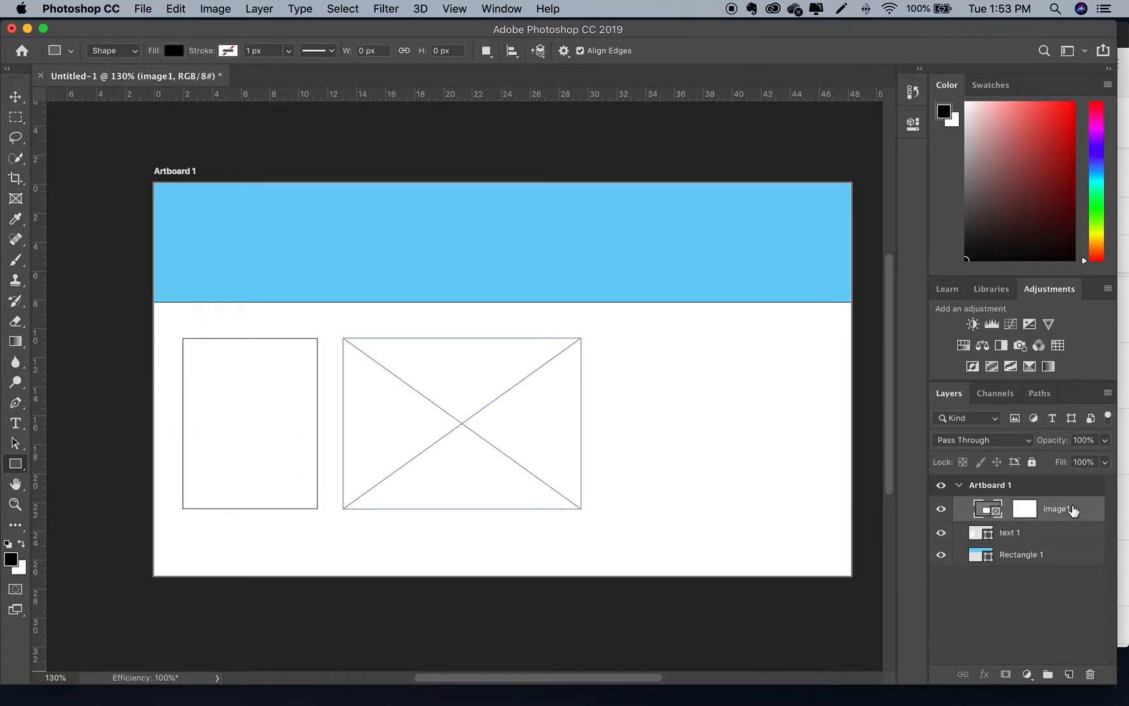
left_click(16, 426)
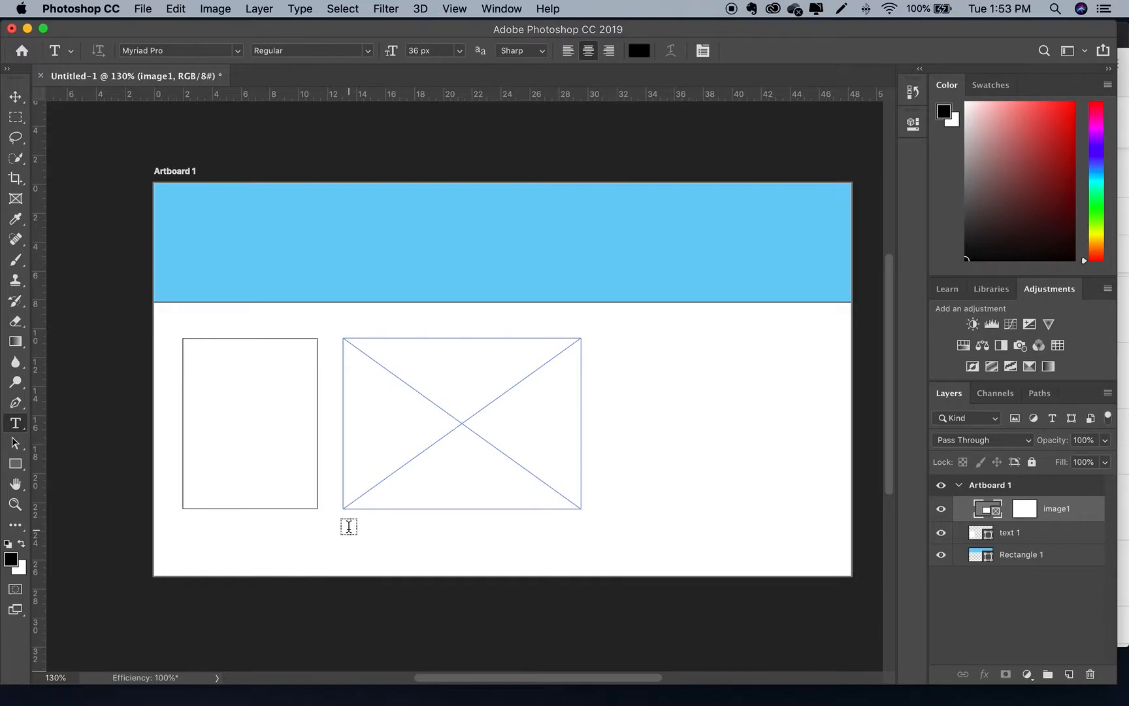
left_click_drag(345, 526, 580, 557)
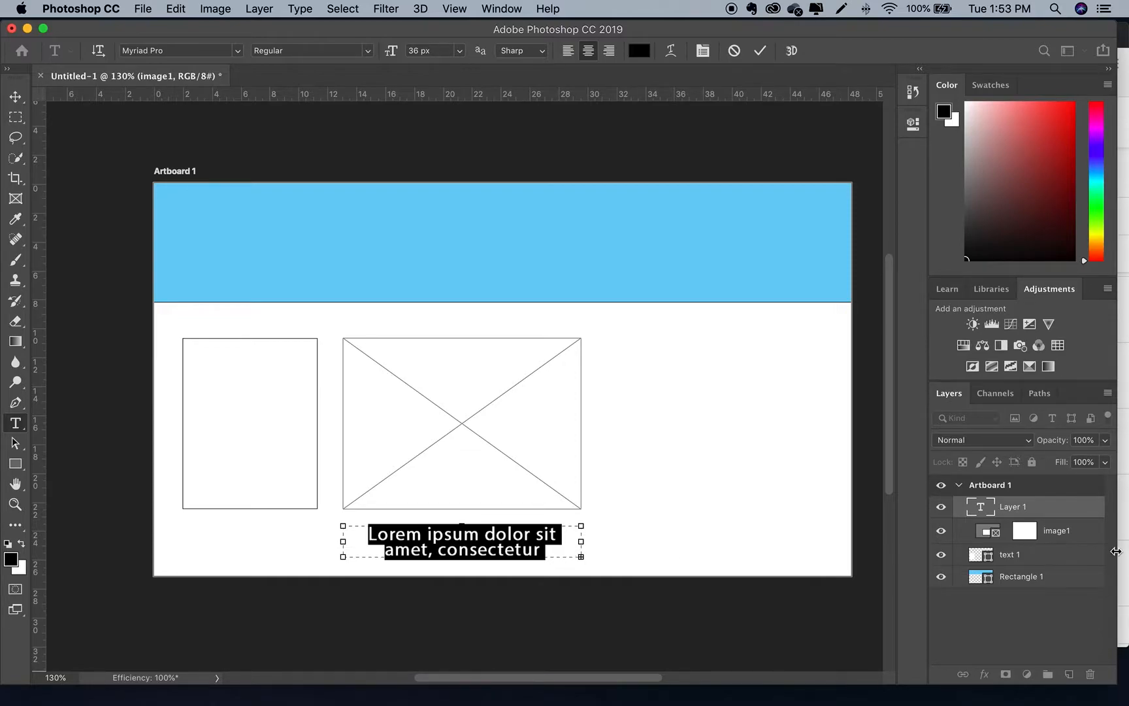
left_click(1060, 532)
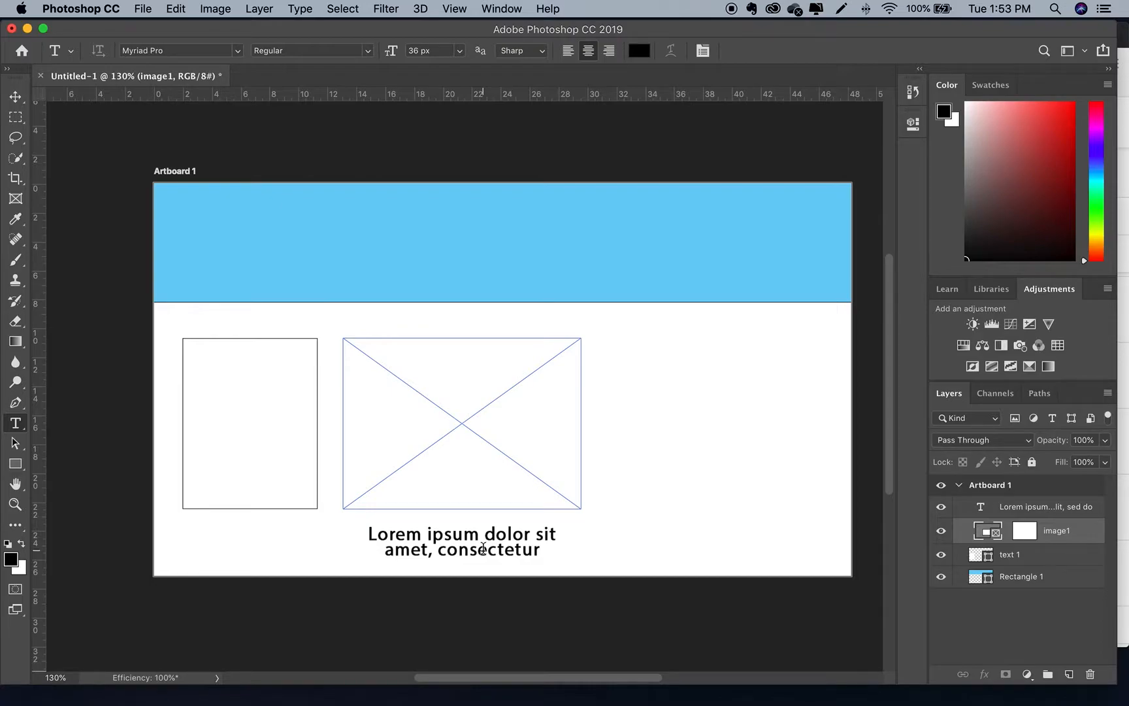
Set the Lorem ipsum text below the image frame to 12 px and left-align it
scroll(483, 548, "down", 1)
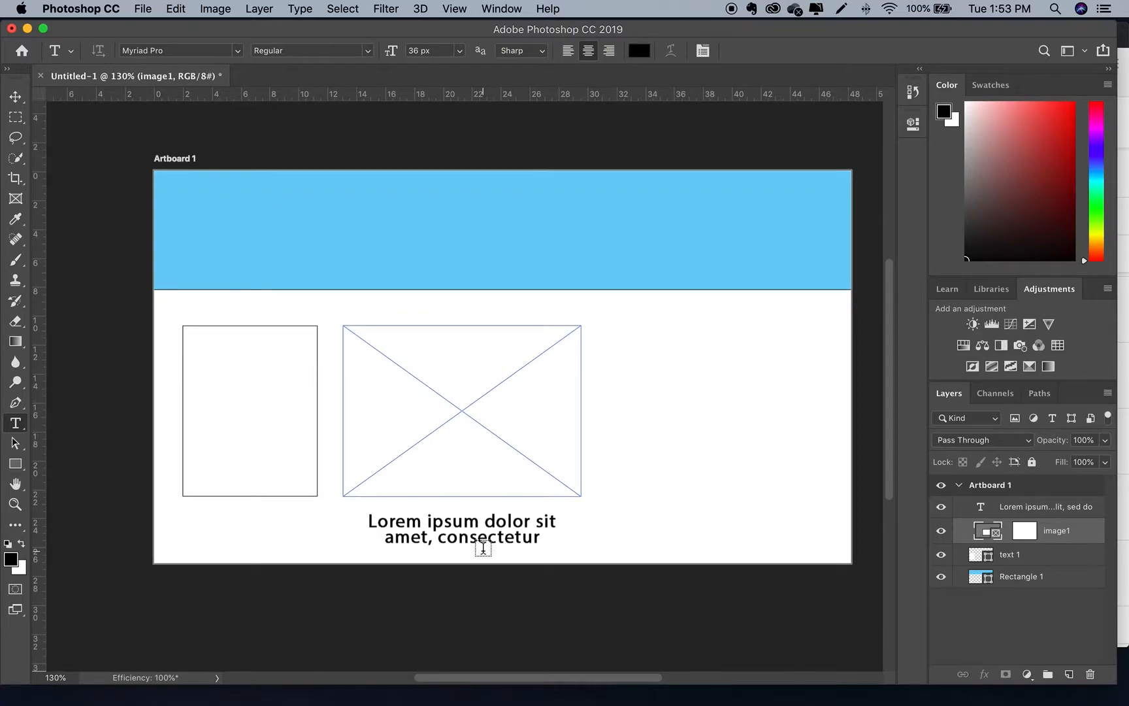
left_click(985, 510)
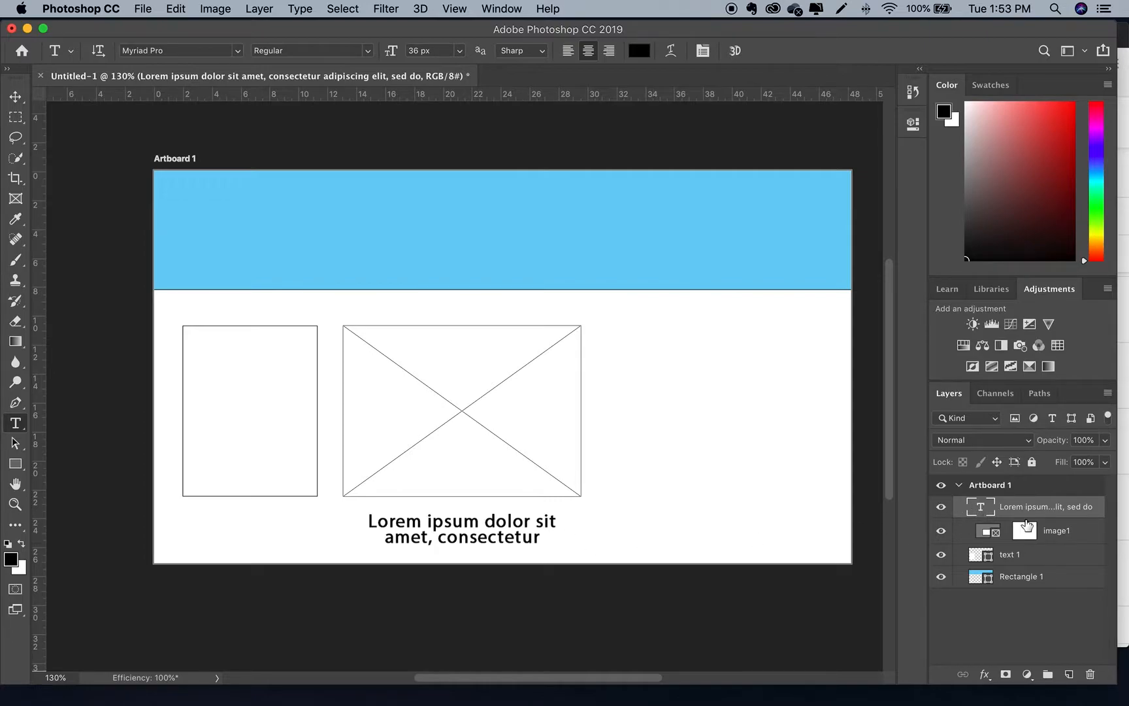
double_click(980, 507)
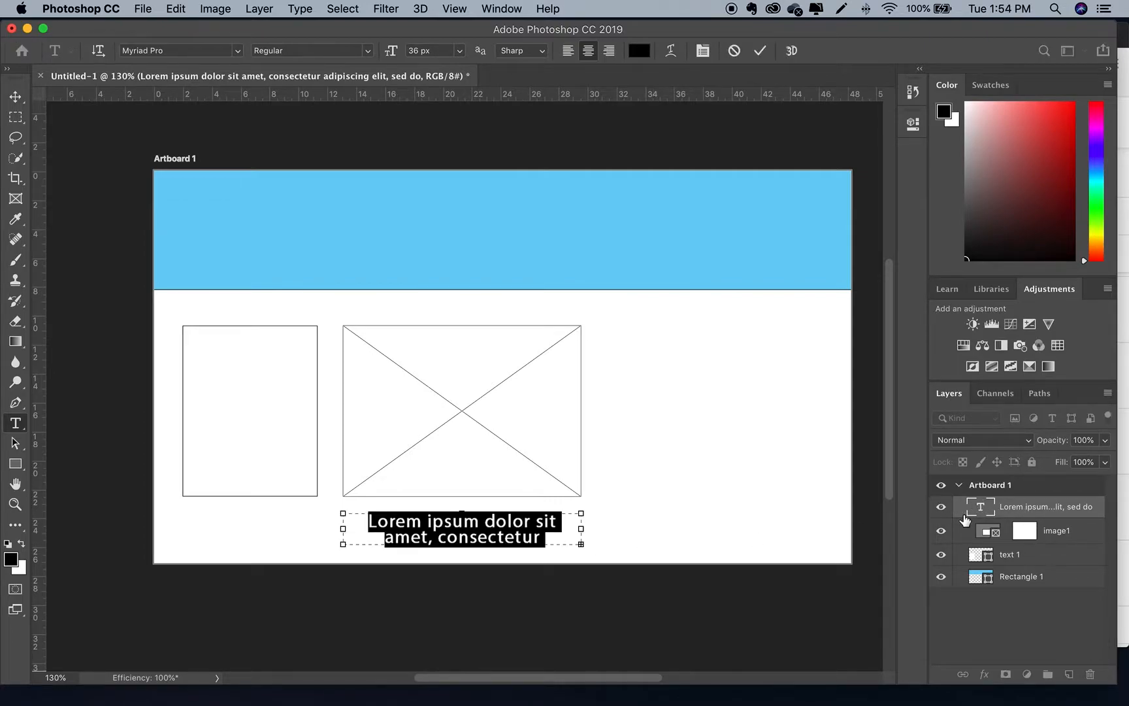
left_click(459, 51)
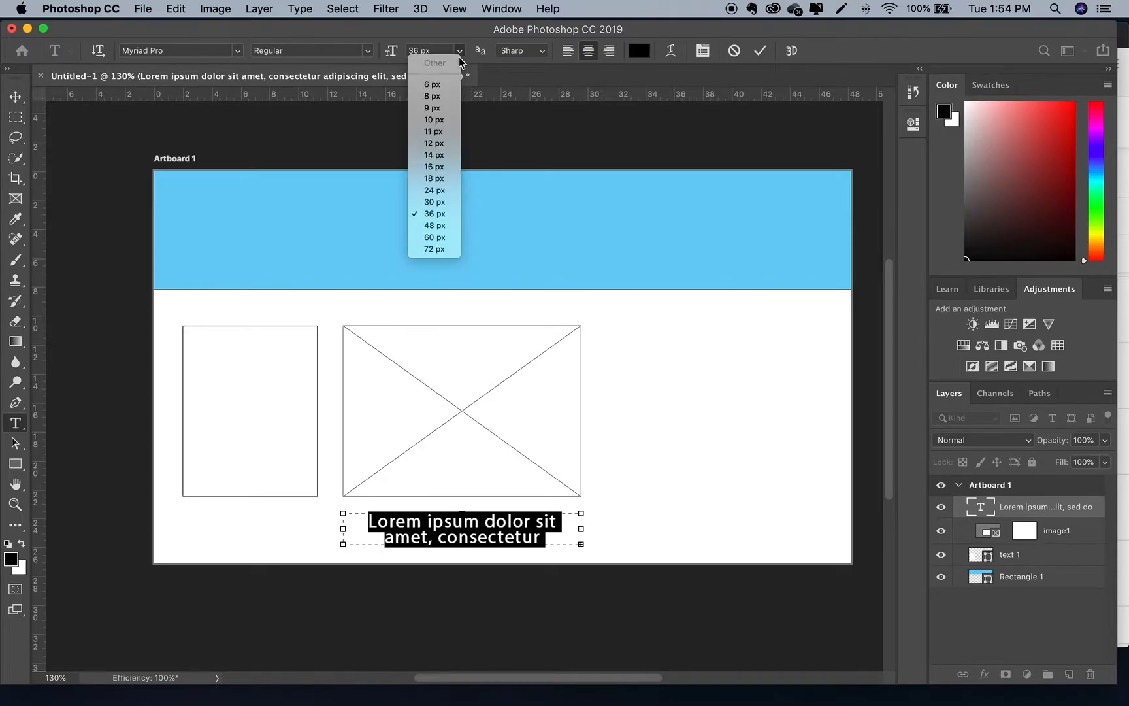
left_click(448, 143)
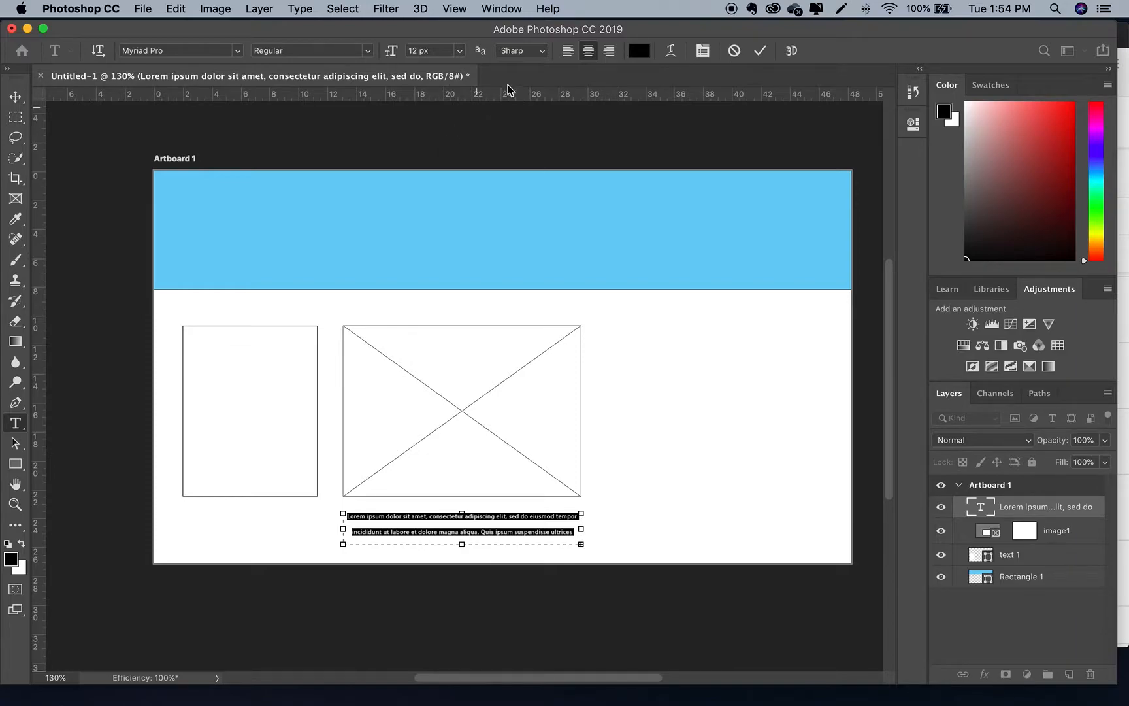
left_click(567, 53)
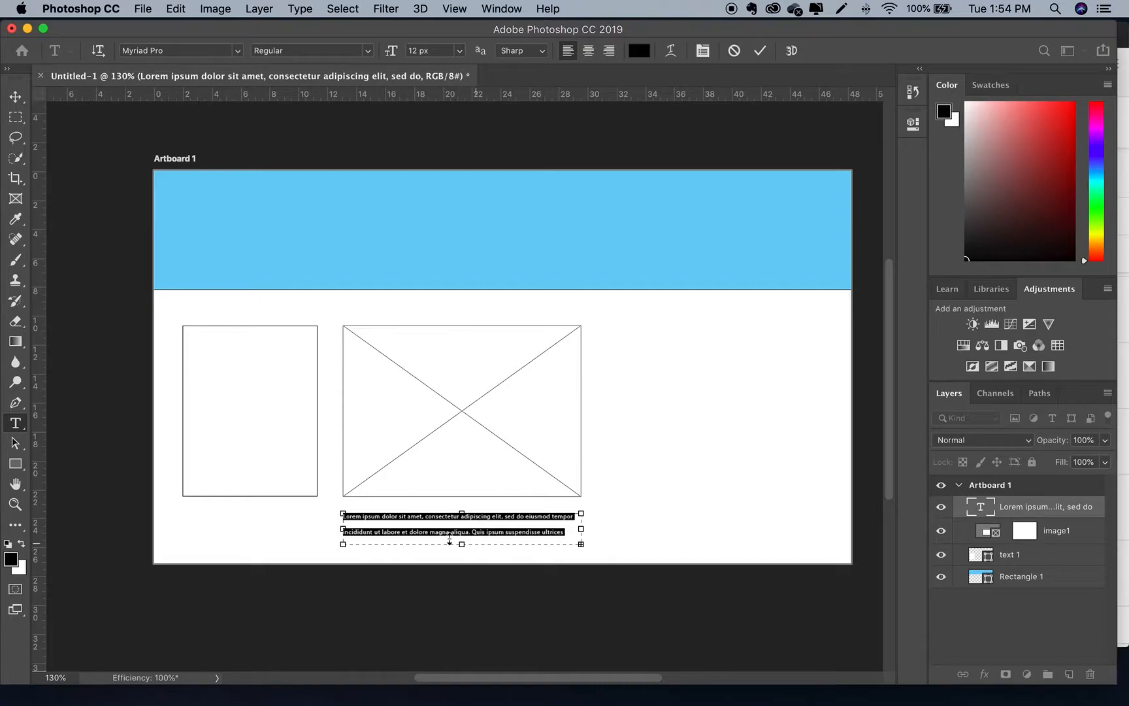
left_click(1059, 532)
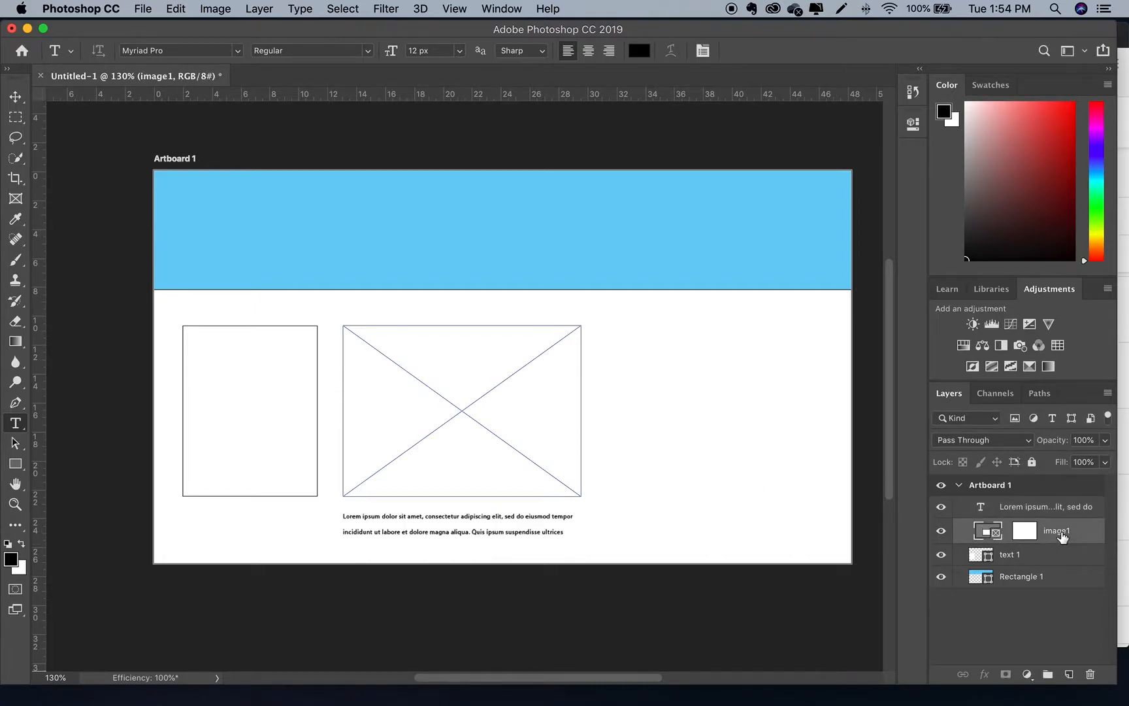